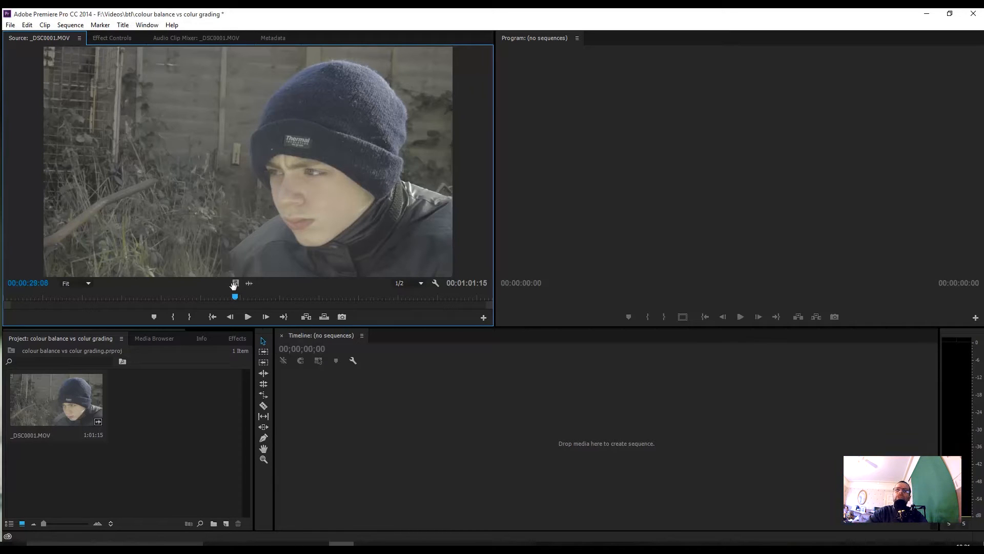
# Step: Create a sequence from only the video of _DSC0001.MOV and switch to the Color Correction workspace
pyautogui.moveTo(234, 285); pyautogui.dragTo(386, 421)
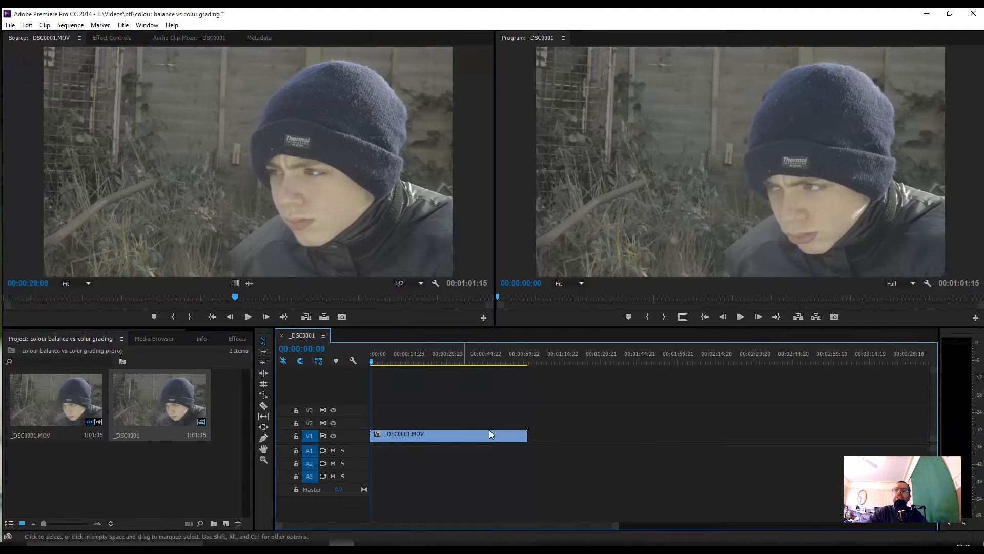
pyautogui.moveTo(373, 361); pyautogui.dragTo(346, 382)
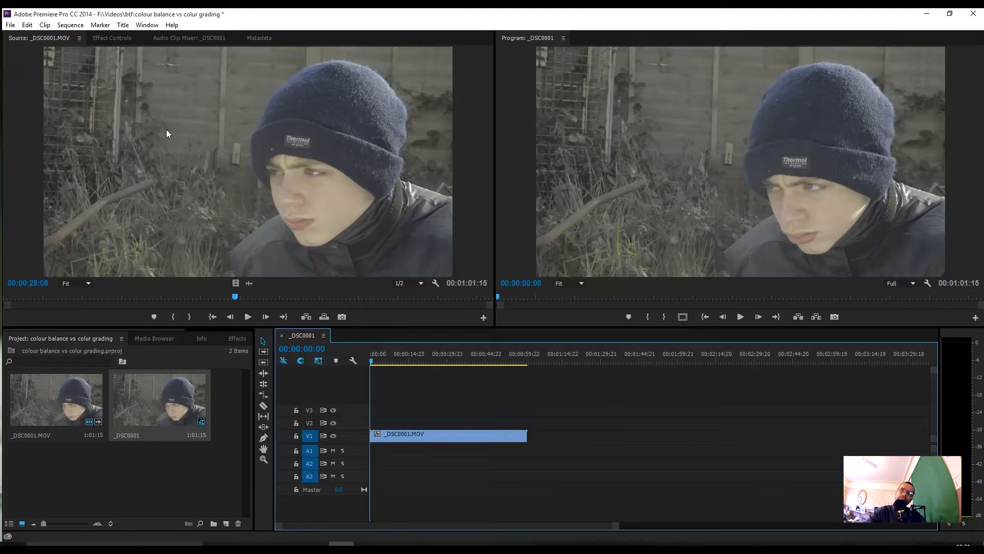
pyautogui.click(148, 27)
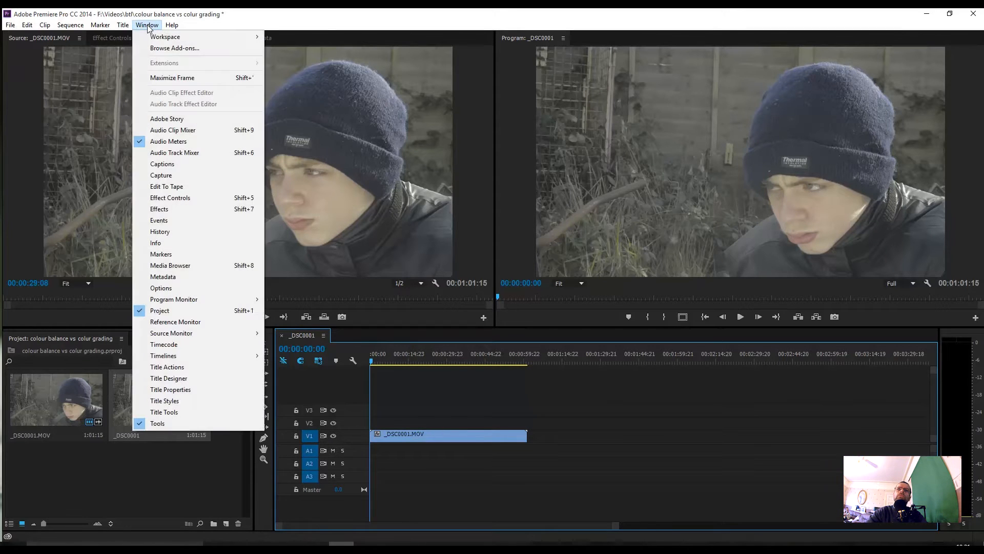
pyautogui.moveTo(159, 41)
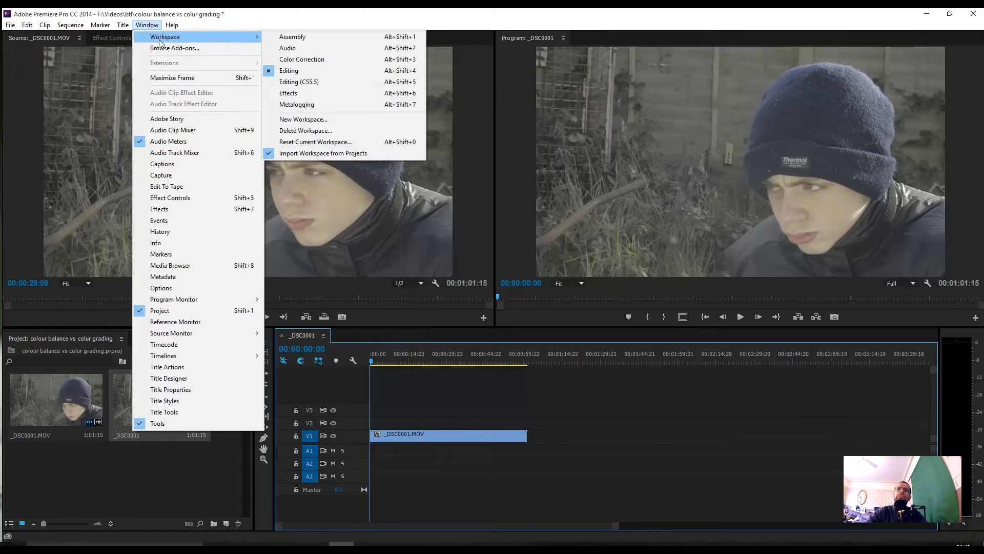
pyautogui.click(298, 59)
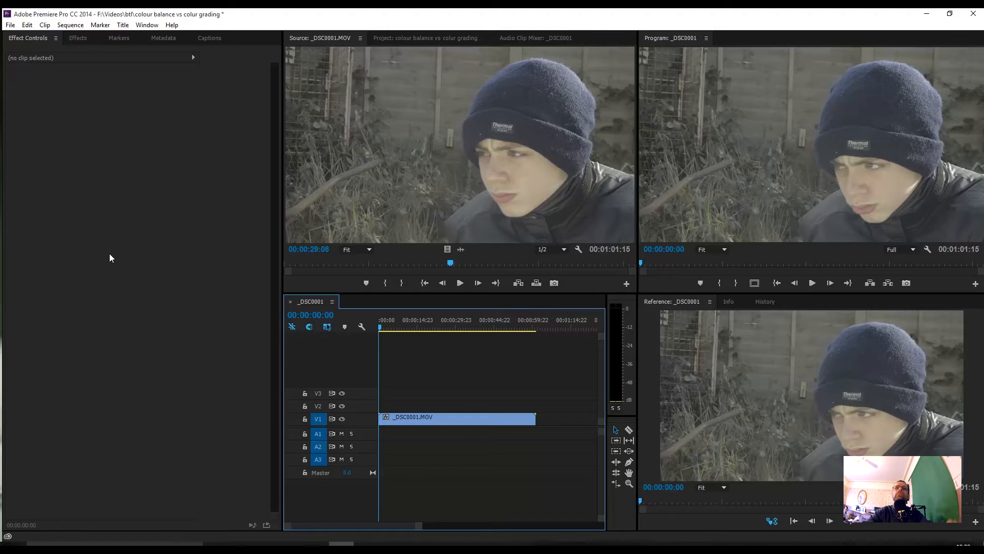
# Step: Apply the RGB Curves effect to the _DSC0001.MOV clip on V1 and show its effect settings
pyautogui.click(73, 37)
pyautogui.scroll(3, 174, 297)
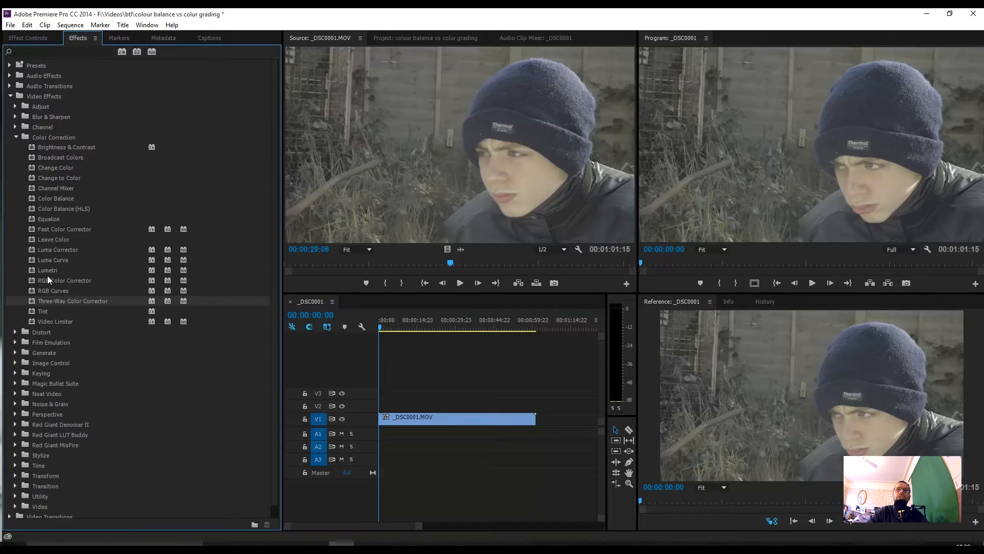
pyautogui.click(45, 291)
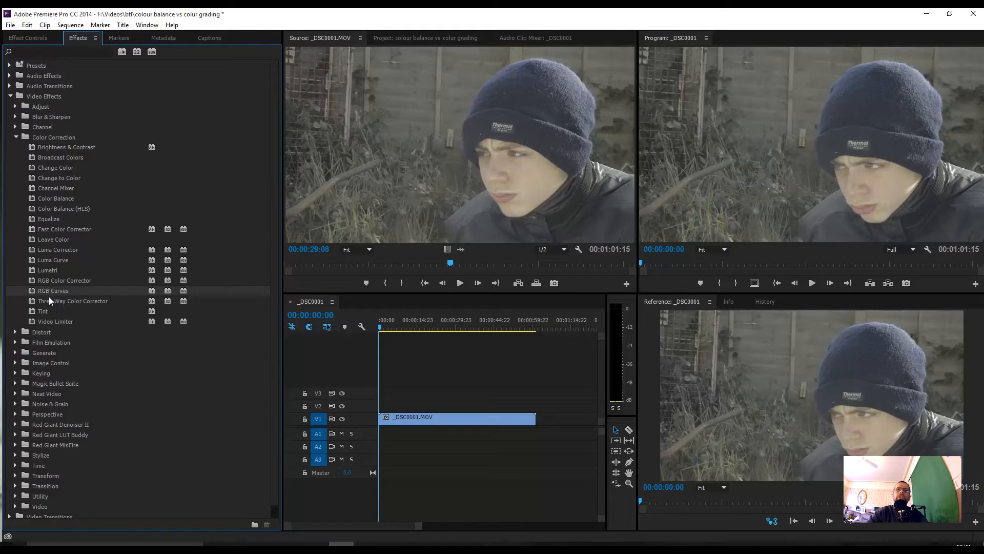
pyautogui.moveTo(44, 290); pyautogui.dragTo(431, 420)
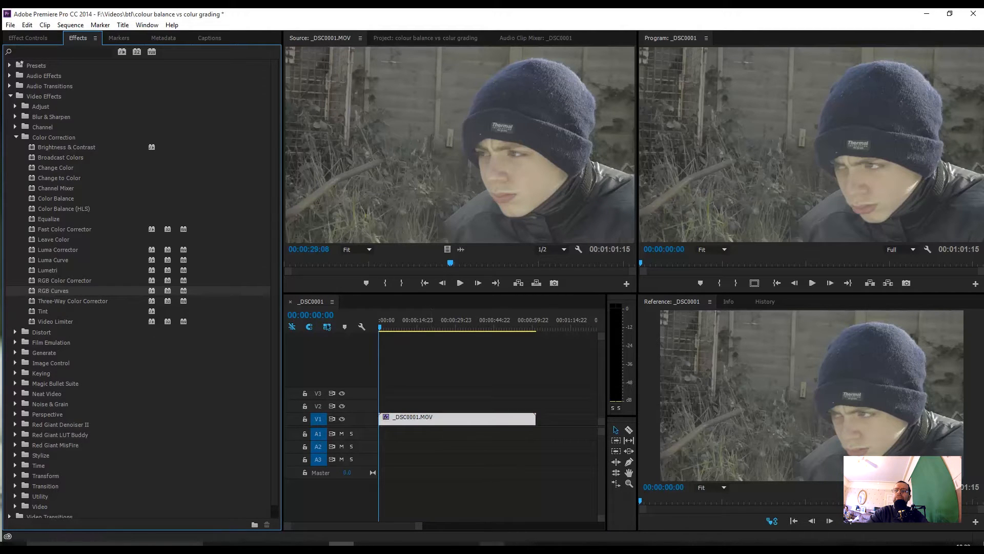
pyautogui.click(29, 38)
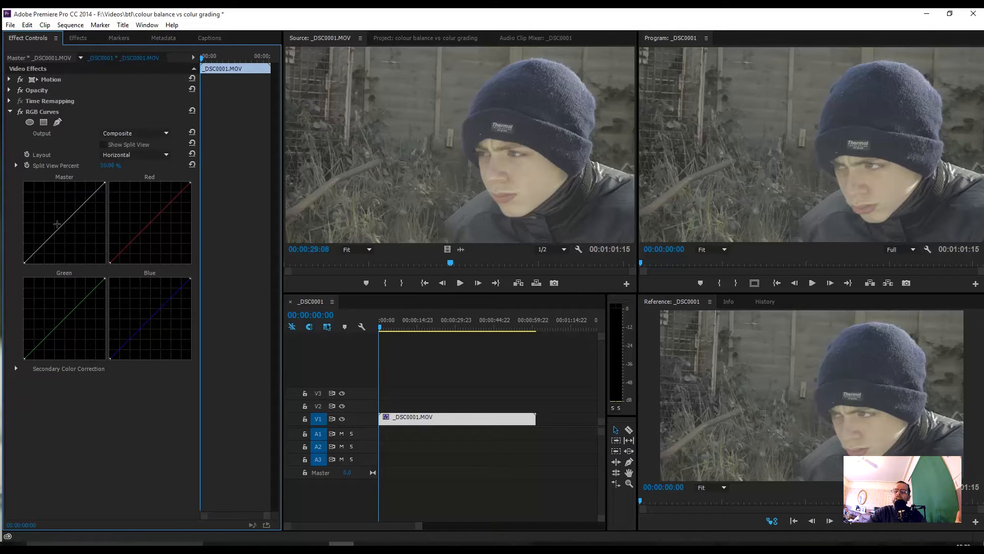
# Step: Show the YC Waveform in the Program monitor and steepen the Master curve by moving its black and white points inward
pyautogui.rightClick(745, 184)
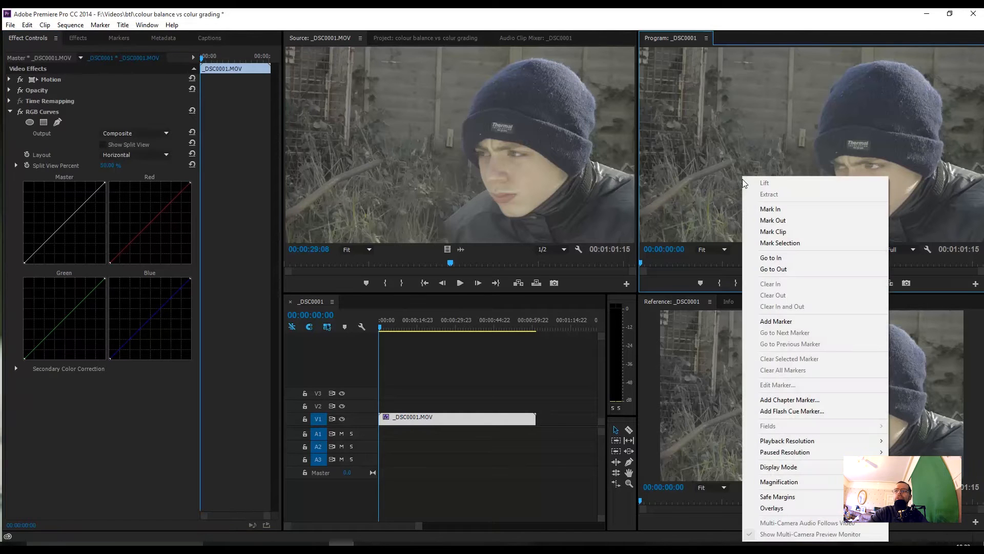
pyautogui.moveTo(763, 467)
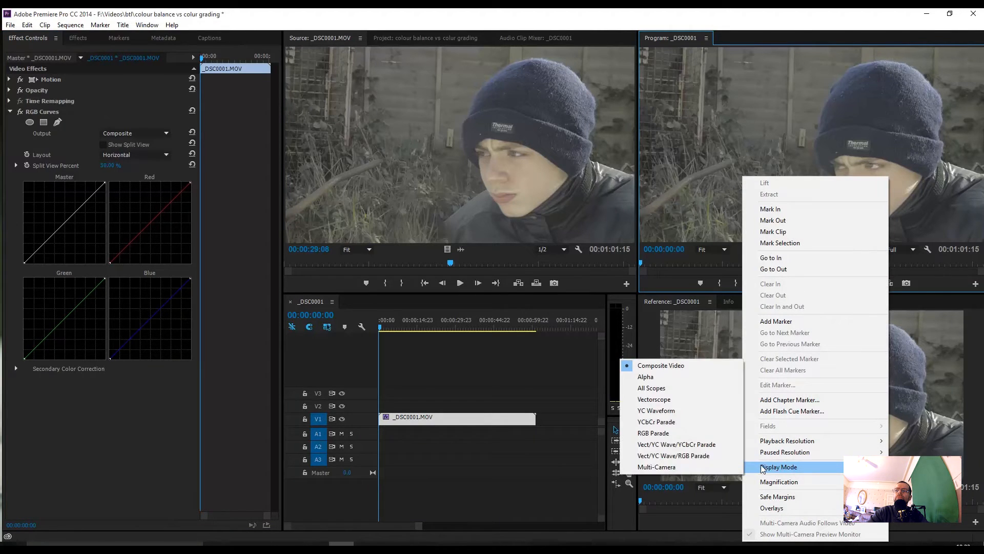
pyautogui.click(658, 411)
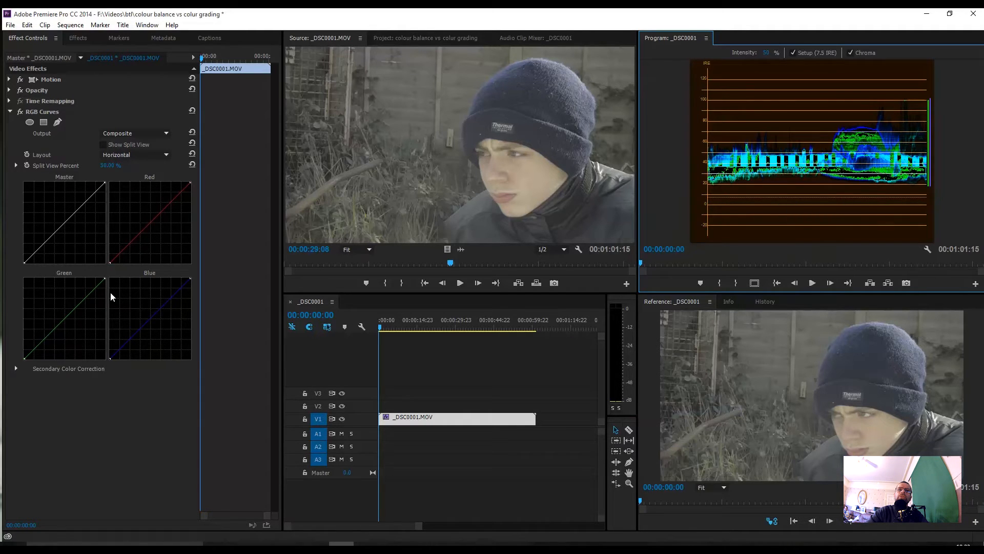
pyautogui.moveTo(25, 261); pyautogui.dragTo(41, 265)
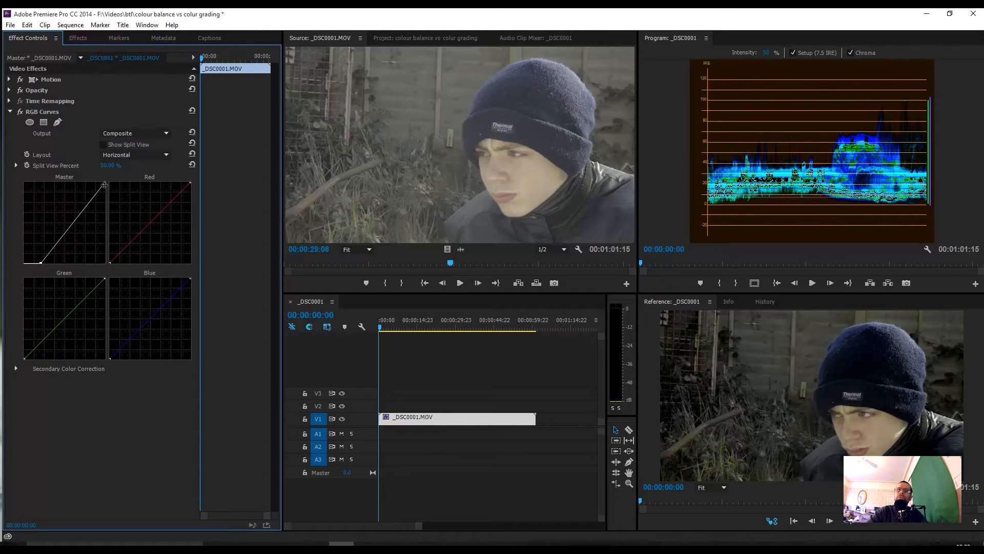
pyautogui.moveTo(103, 183); pyautogui.dragTo(83, 176)
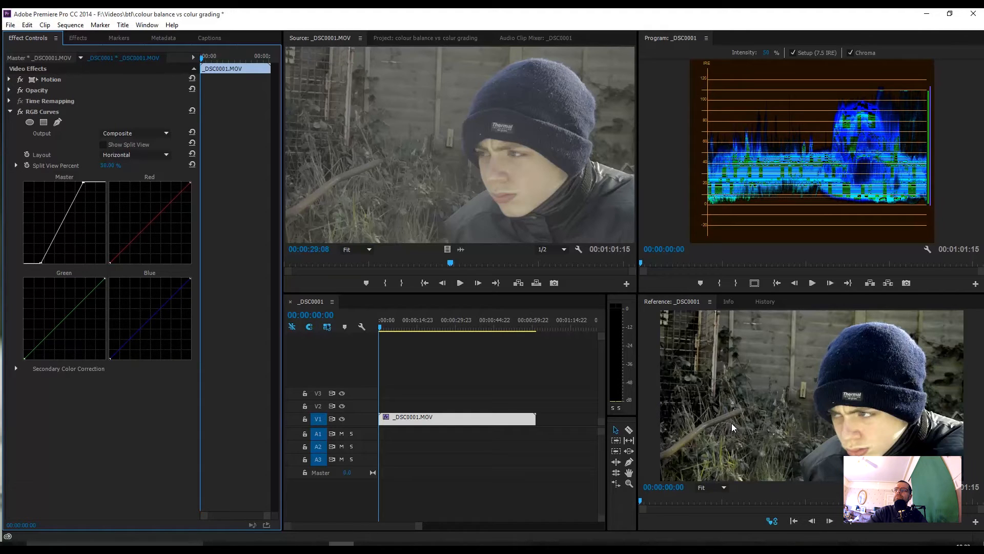
# Step: Set the Program monitor's display mode to RGB Parade
pyautogui.click(778, 122)
pyautogui.rightClick(780, 133)
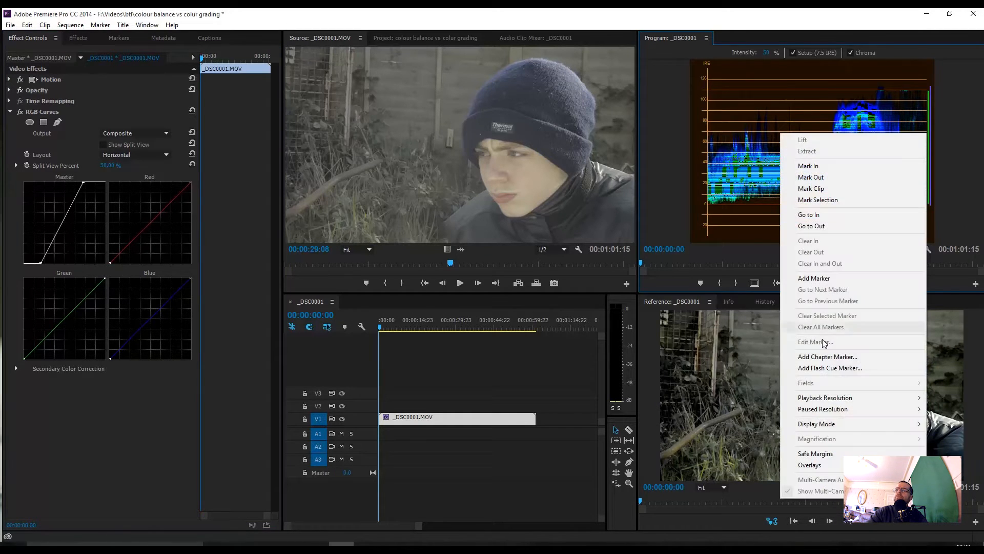
pyautogui.moveTo(820, 421)
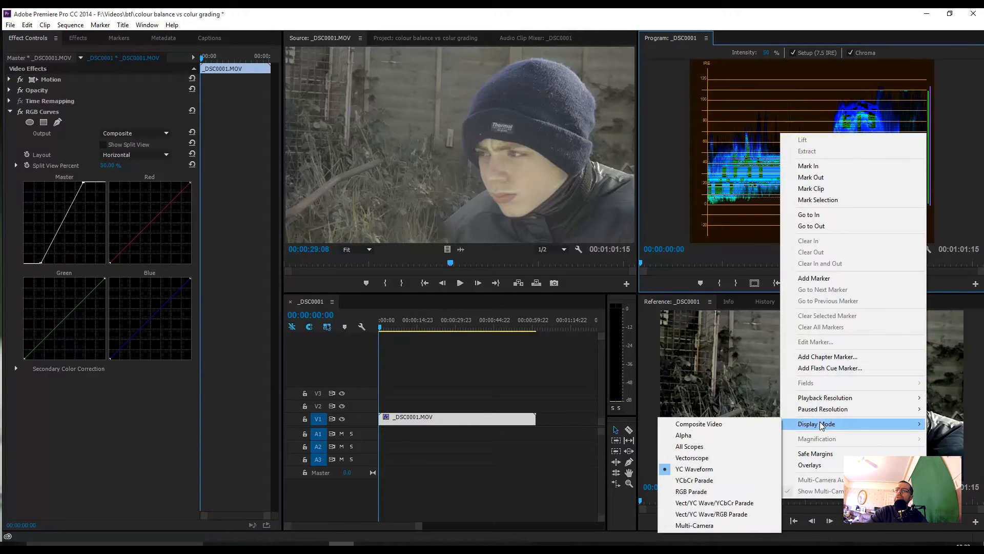
pyautogui.click(712, 491)
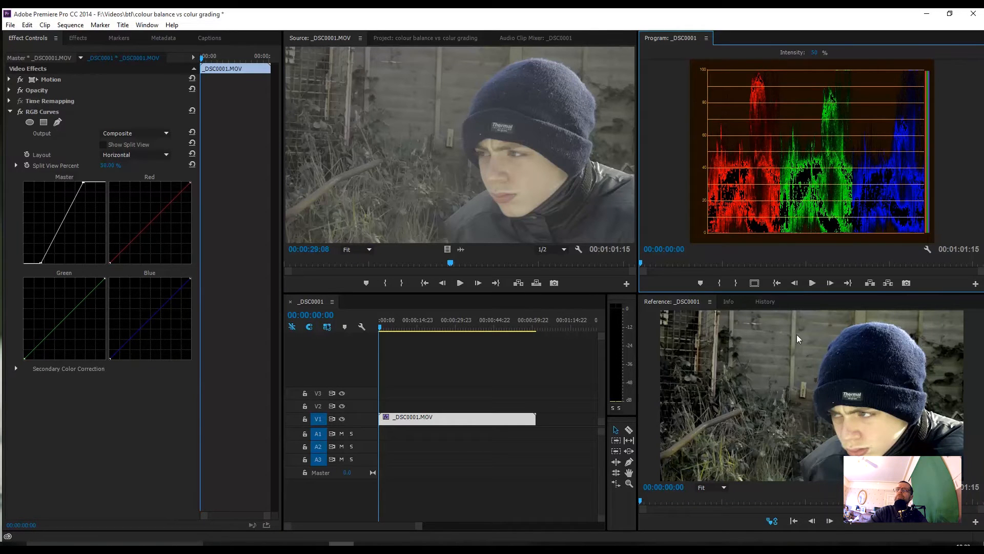
# Step: Raise the black point of the Red curve slightly and lower its white point a little
pyautogui.click(109, 261)
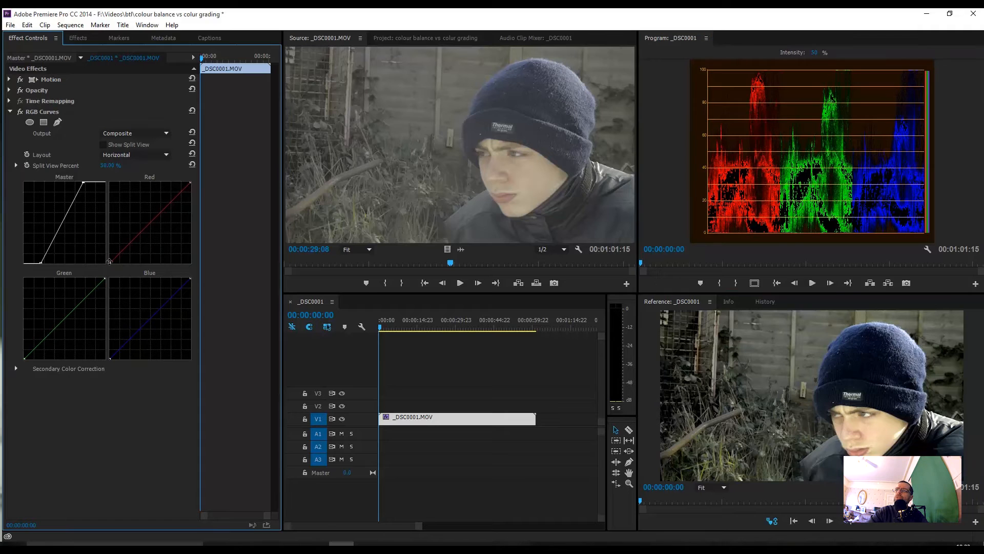
pyautogui.moveTo(109, 261); pyautogui.dragTo(101, 257)
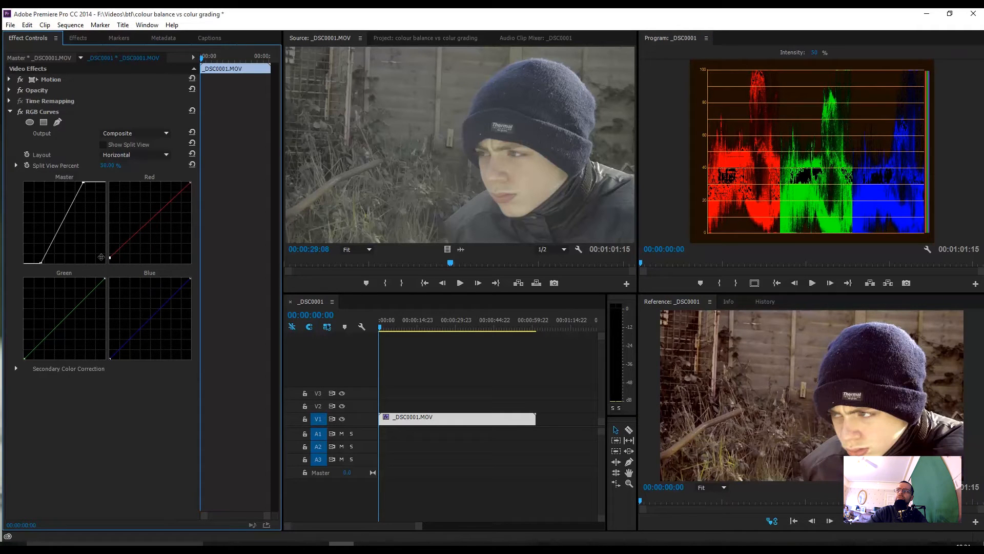
pyautogui.moveTo(101, 256); pyautogui.dragTo(100, 256)
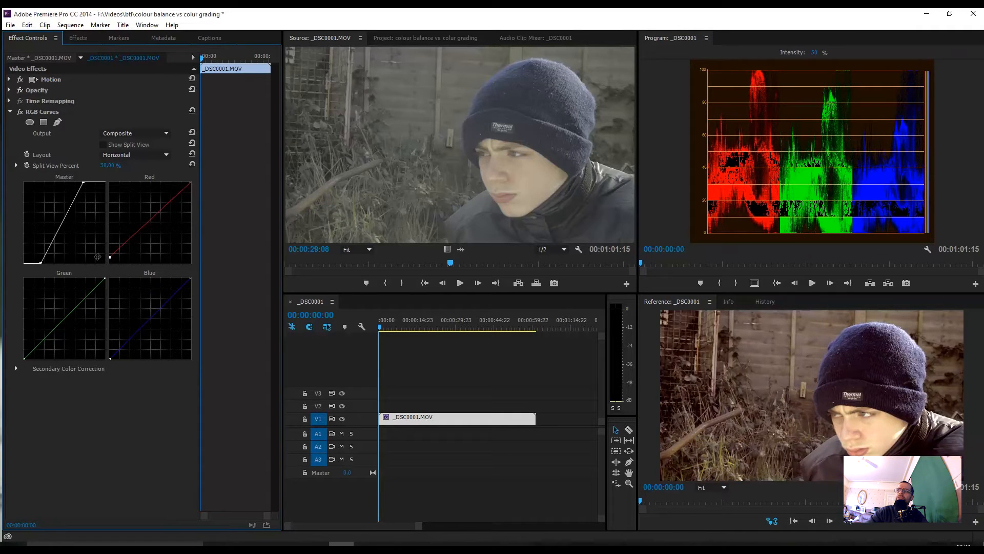
pyautogui.moveTo(190, 183); pyautogui.dragTo(189, 186)
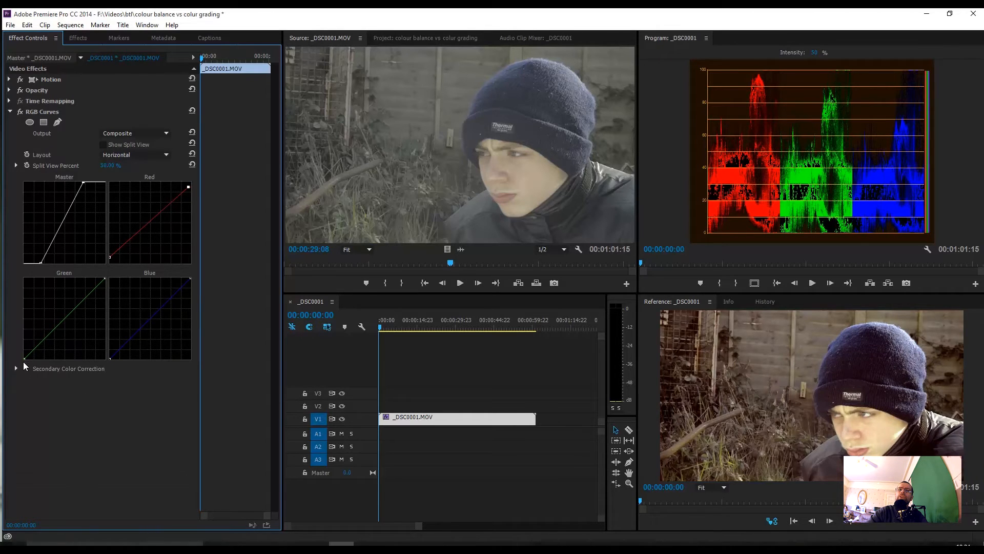
# Step: Raise the black points of the Green and Blue curves and move their white points inward, Blue's more strongly
pyautogui.moveTo(24, 359); pyautogui.dragTo(21, 352)
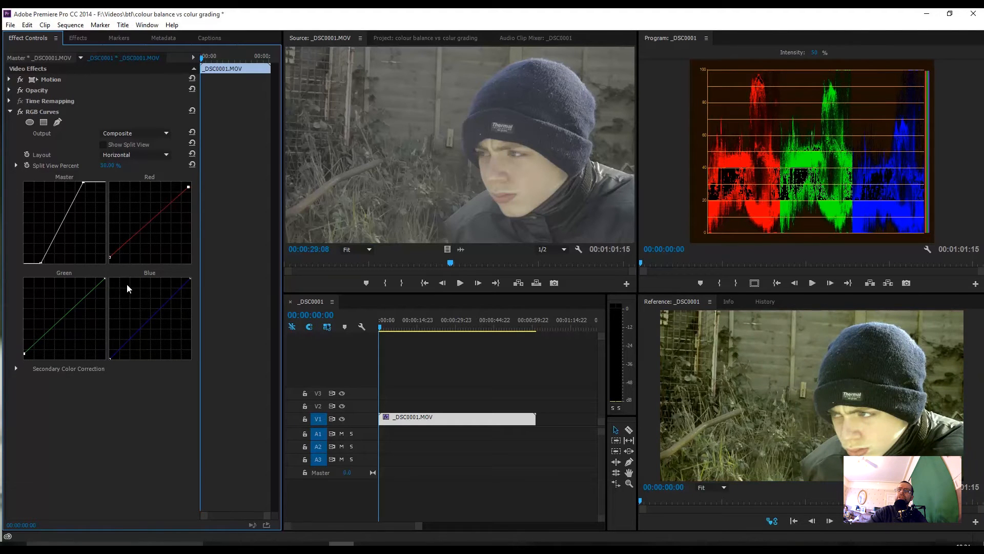
pyautogui.moveTo(104, 279); pyautogui.dragTo(103, 278)
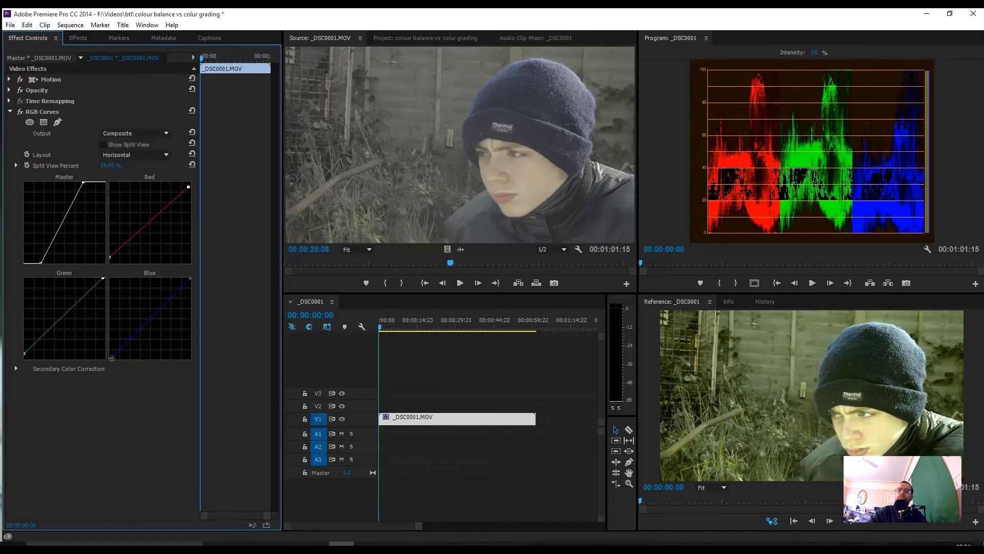
pyautogui.moveTo(109, 360); pyautogui.dragTo(104, 354)
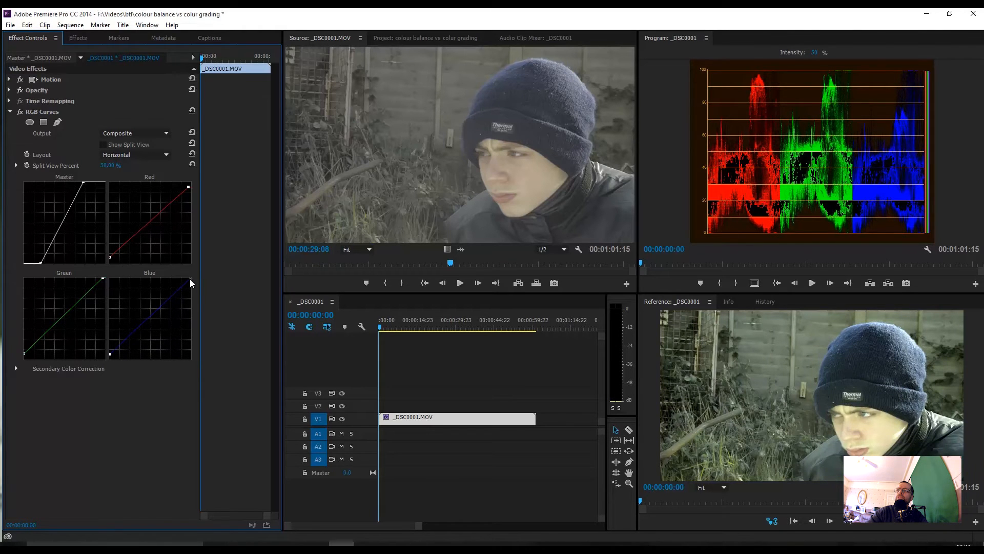
pyautogui.moveTo(190, 279); pyautogui.dragTo(178, 276)
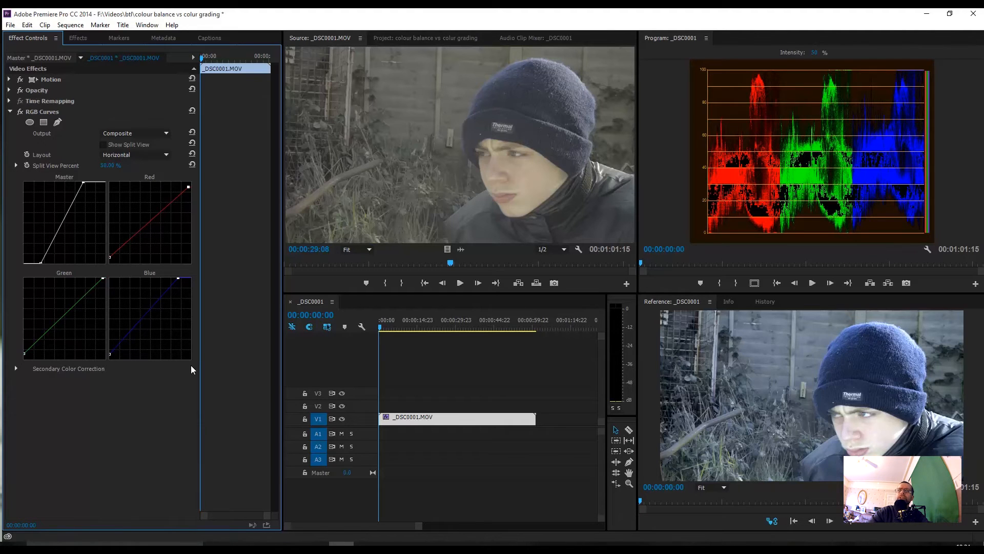
pyautogui.moveTo(178, 278); pyautogui.dragTo(179, 279)
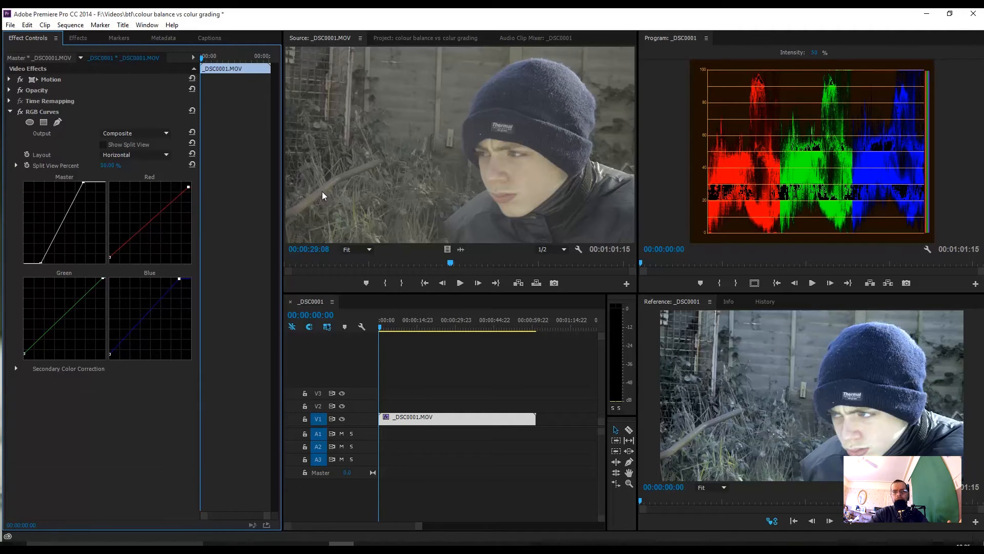
# Step: Return to the Editing workspace and set the Program monitor's display mode to Composite Video
pyautogui.click(146, 25)
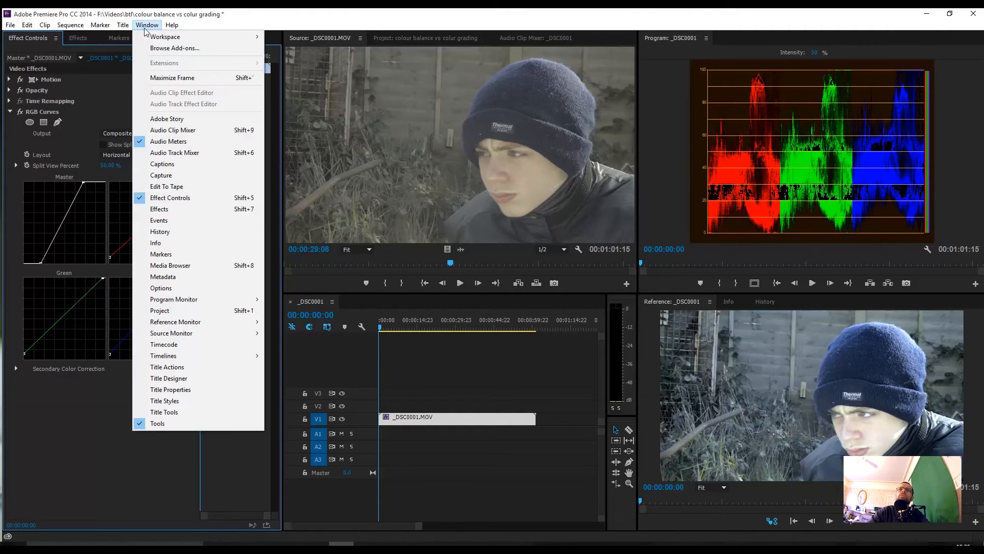
pyautogui.moveTo(164, 37)
pyautogui.click(290, 71)
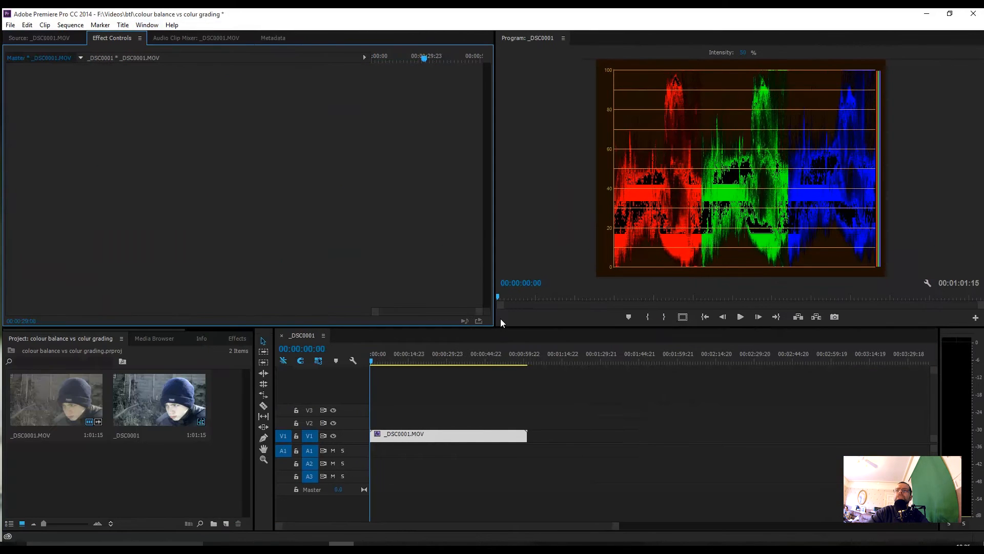
pyautogui.rightClick(733, 187)
pyautogui.moveTo(773, 470)
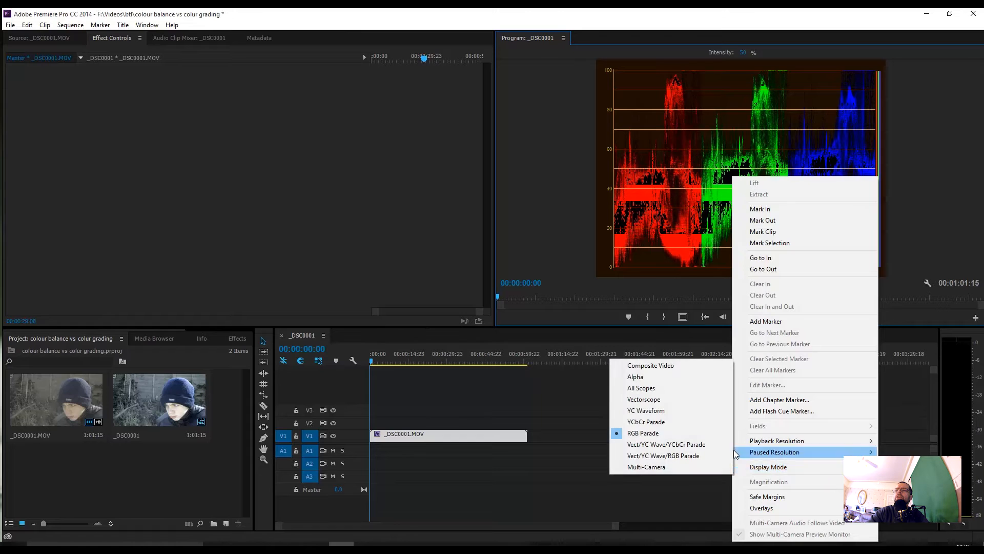
pyautogui.click(685, 365)
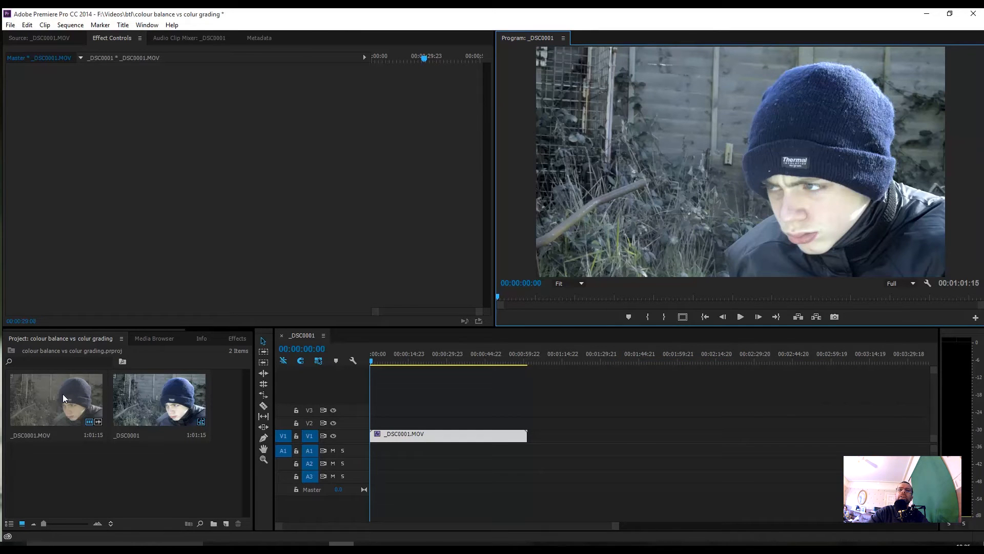
# Step: Select the clip on V1 and switch its RGB Curves effect off and on twice to compare before and after
pyautogui.click(420, 432)
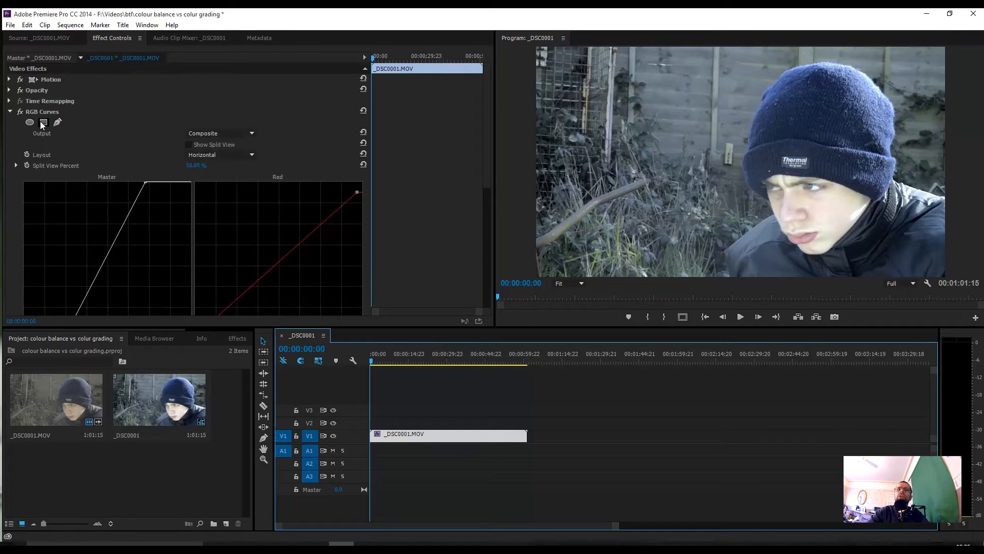
pyautogui.click(21, 112)
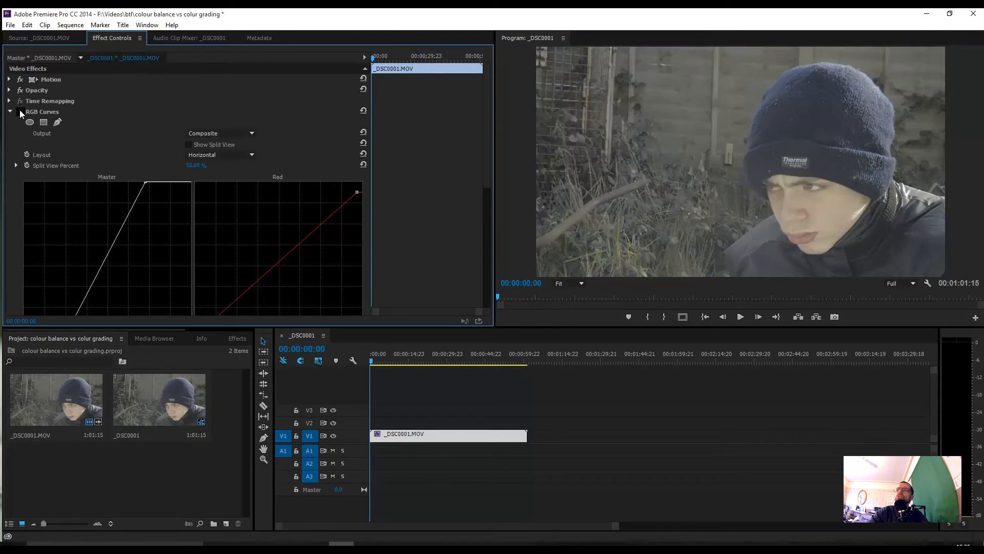
pyautogui.click(20, 111)
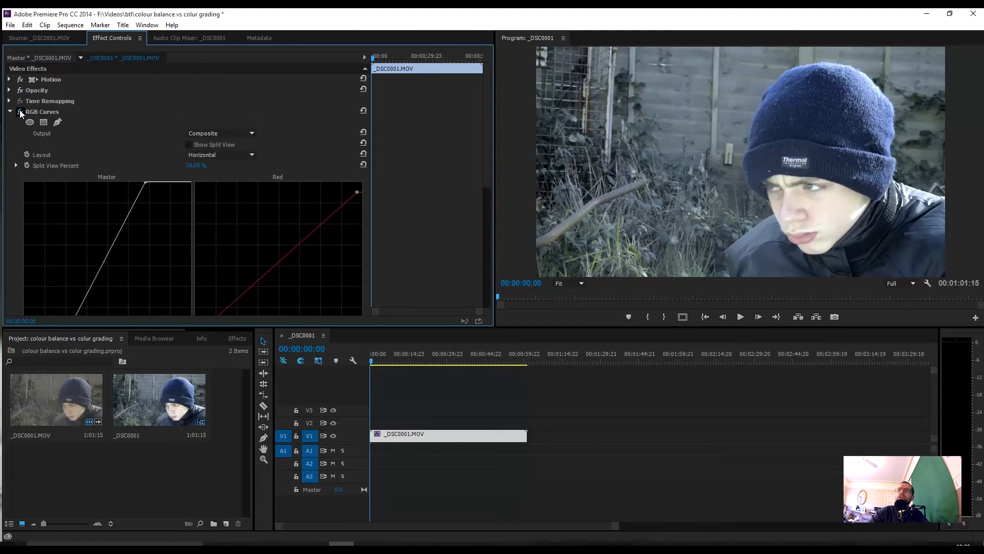
pyautogui.click(21, 112)
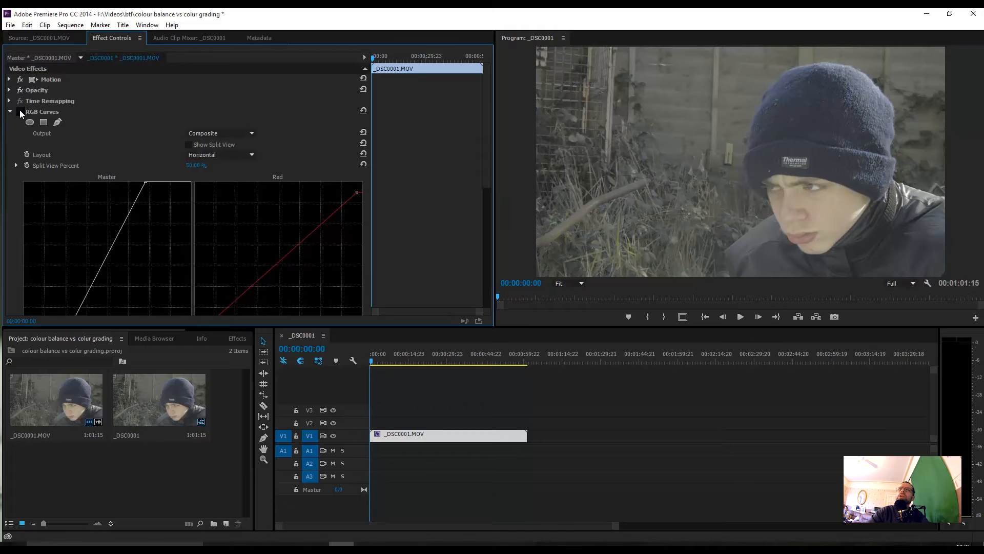
pyautogui.click(21, 112)
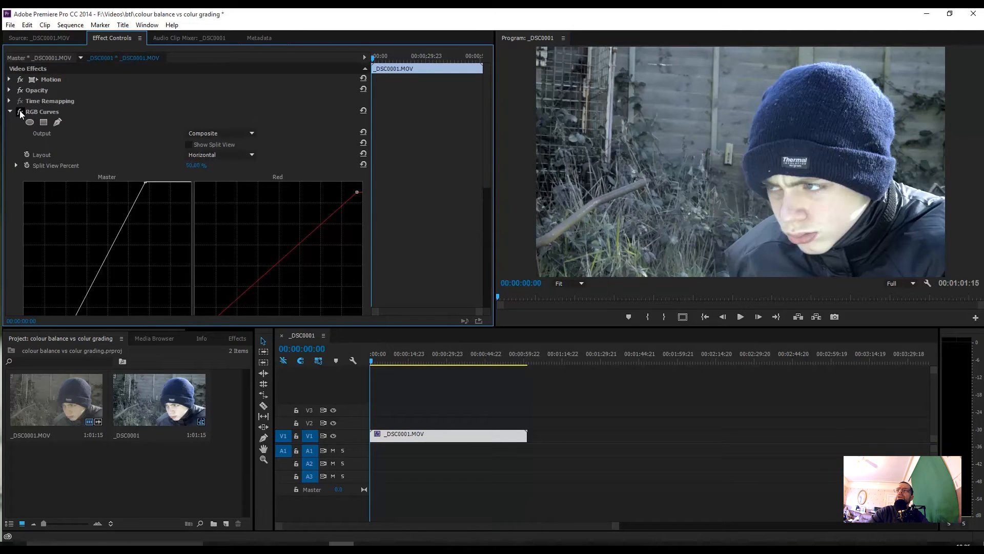
# Step: Collapse the RGB Curves settings and apply the Three-Way Color Corrector effect to the _DSC0001.MOV clip
pyautogui.click(10, 111)
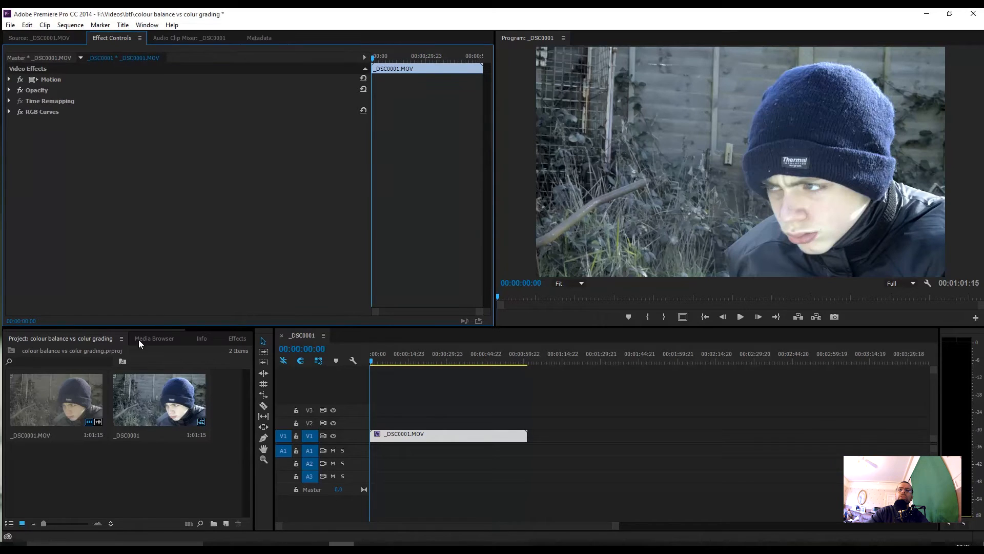
pyautogui.click(244, 340)
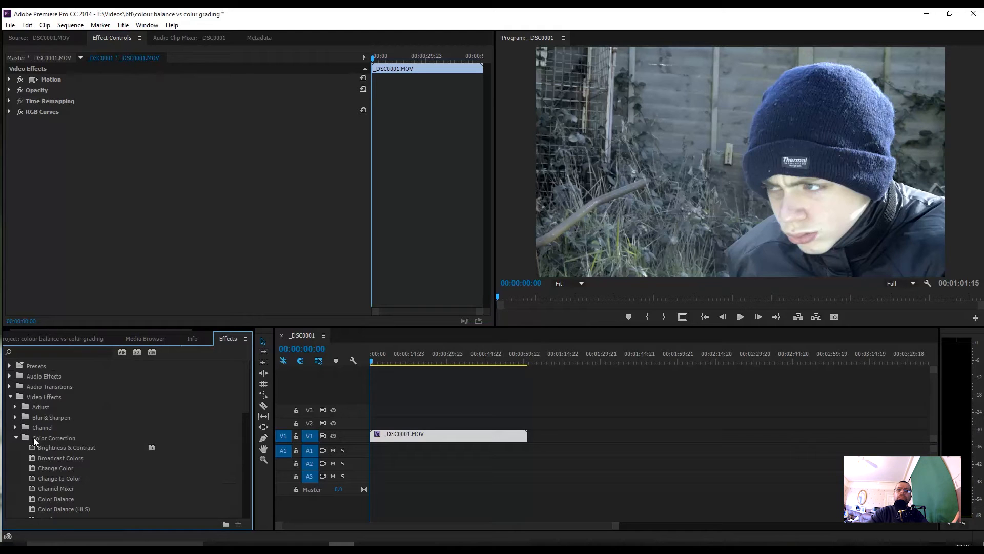
pyautogui.scroll(-3, 154, 459)
pyautogui.scroll(-3, 148, 460)
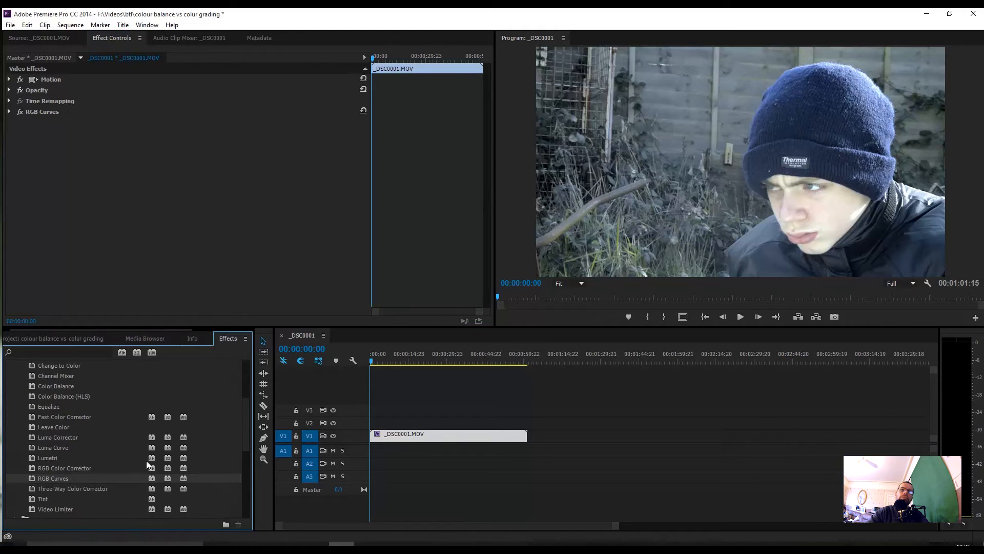
pyautogui.click(72, 457)
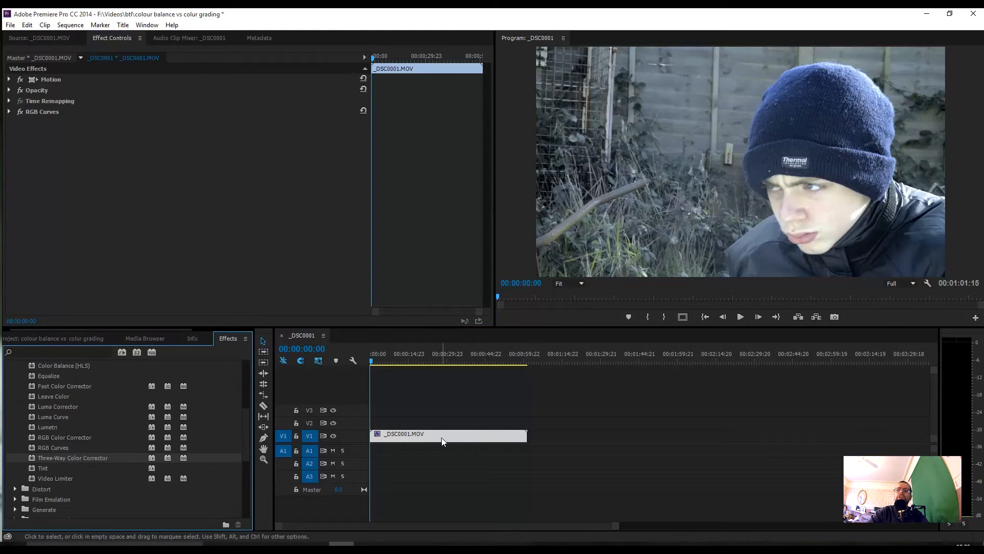
pyautogui.doubleClick(68, 459)
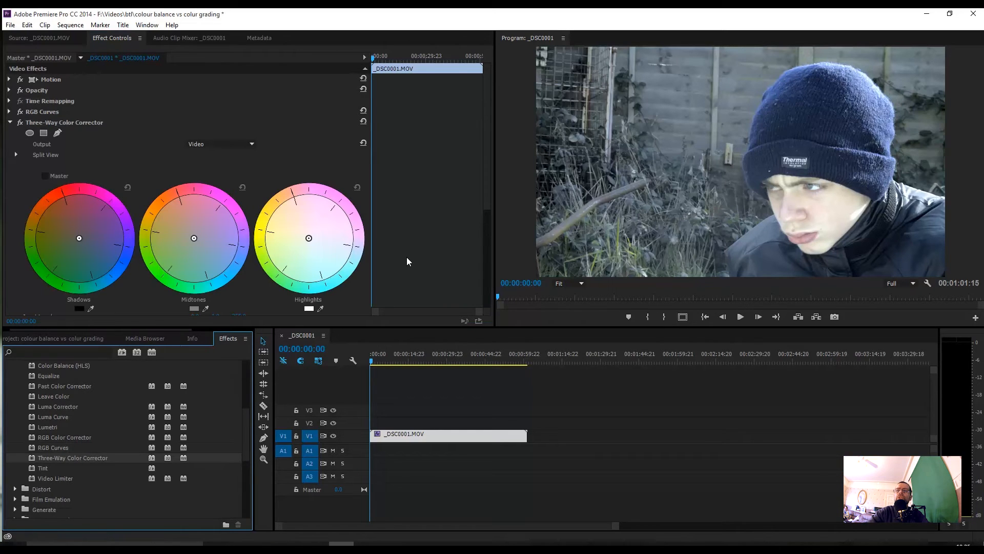
# Step: Set the Three-Way Color Corrector's input levels to about 42 for black, 0.7 for gamma and about 243 for white
pyautogui.scroll(-3, 408, 255)
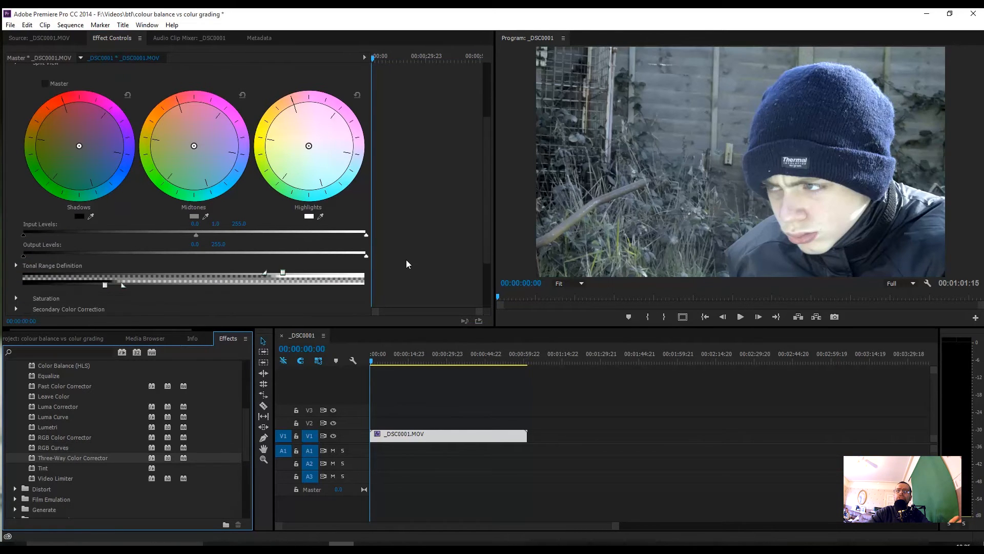
pyautogui.scroll(-1, 406, 260)
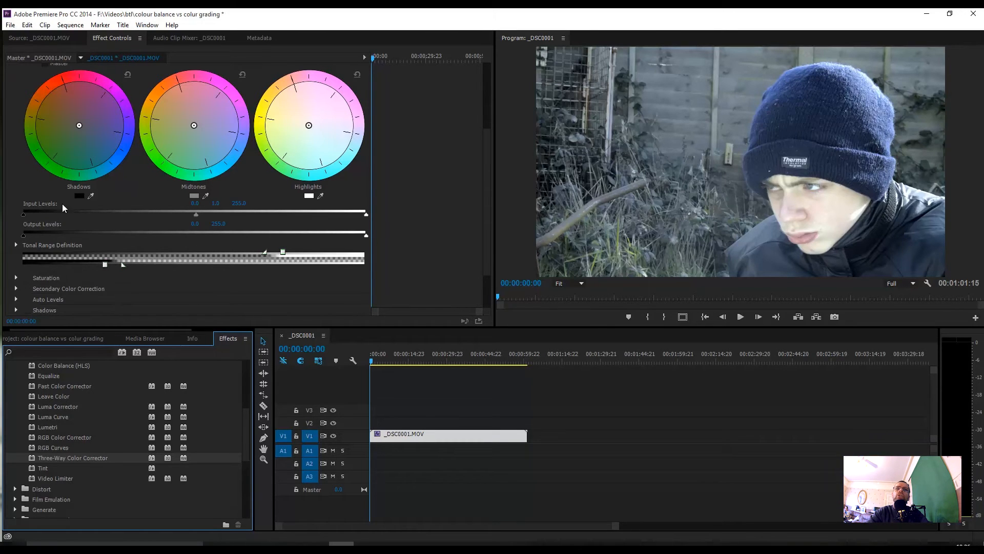
pyautogui.moveTo(23, 213)
pyautogui.mouseDown()
pyautogui.moveTo(55, 214)
pyautogui.moveTo(12, 217)
pyautogui.mouseUp()
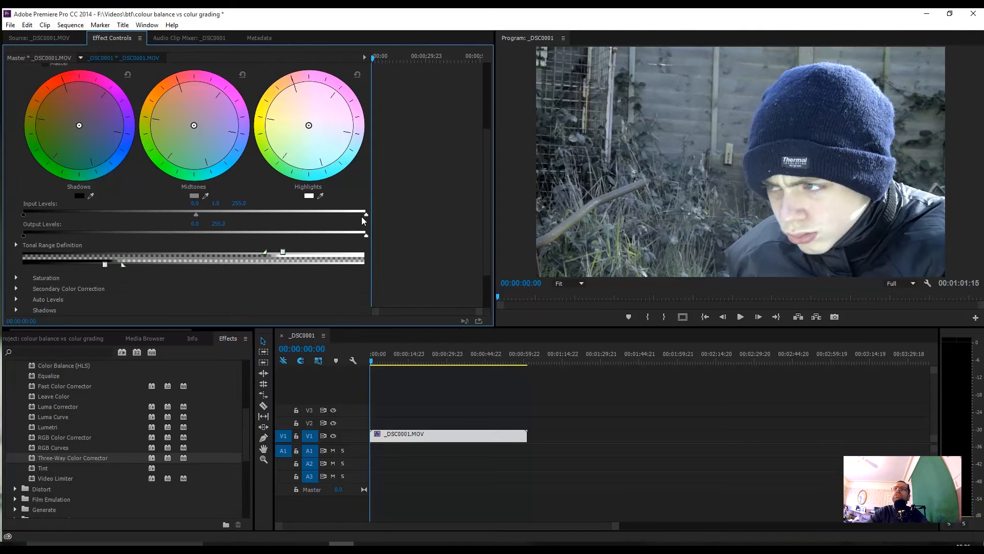
pyautogui.moveTo(365, 215)
pyautogui.mouseDown()
pyautogui.moveTo(328, 218)
pyautogui.moveTo(376, 213)
pyautogui.mouseUp()
pyautogui.moveTo(24, 214)
pyautogui.mouseDown()
pyautogui.moveTo(97, 211)
pyautogui.moveTo(80, 215)
pyautogui.mouseUp()
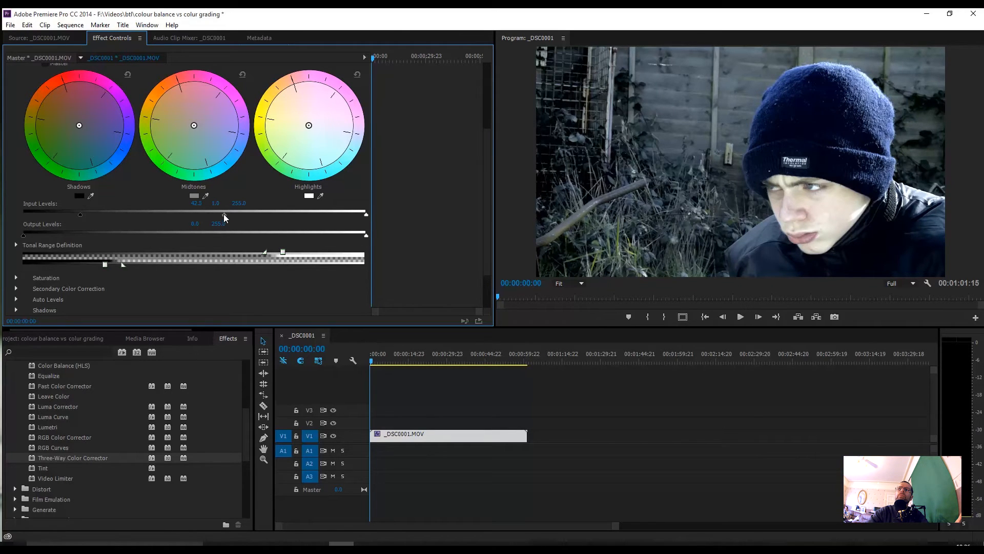
pyautogui.moveTo(223, 213); pyautogui.dragTo(216, 214)
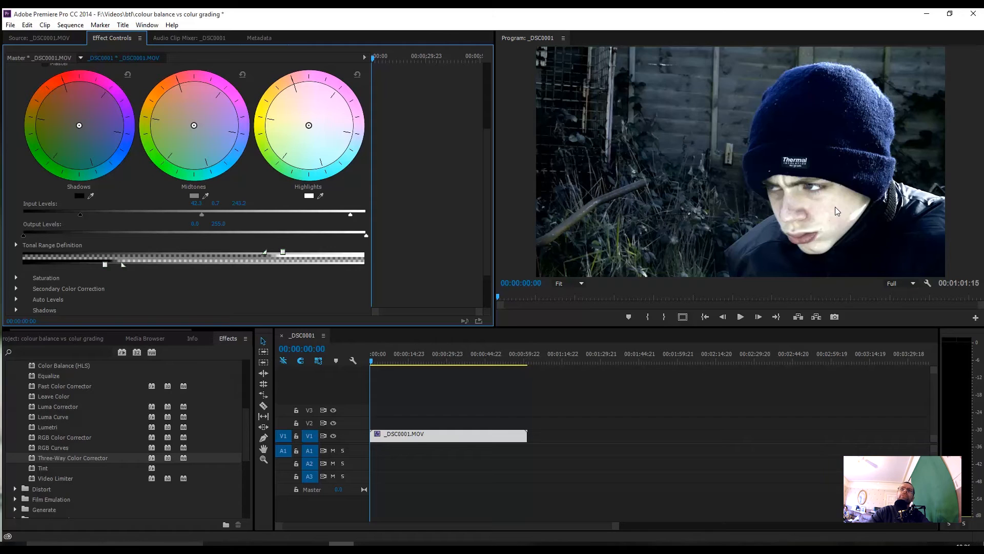
# Step: Try tinting the shadows and midtones toward magenta and the highlights toward yellow-green, and reset all three colour wheels
pyautogui.scroll(3, 150, 201)
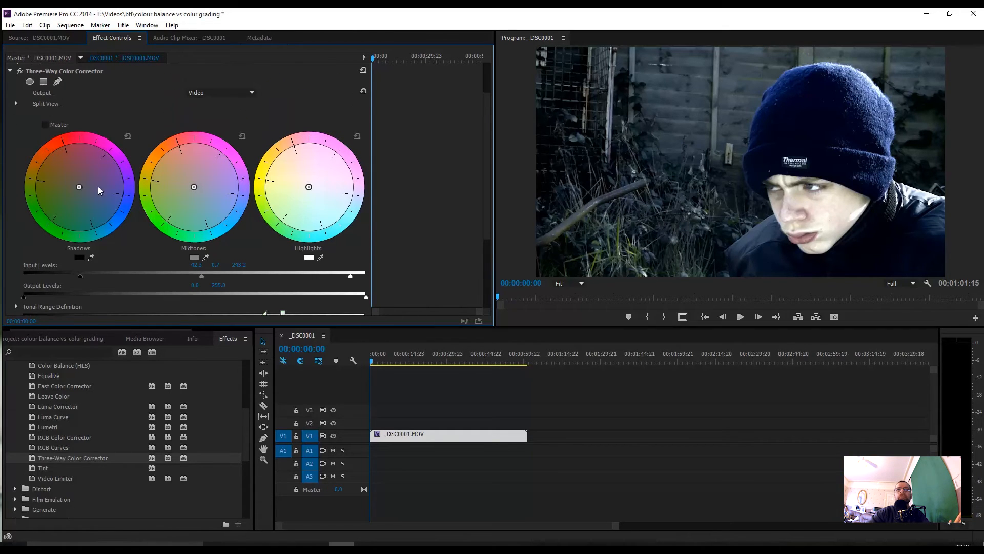
pyautogui.moveTo(79, 187); pyautogui.dragTo(86, 182)
pyautogui.moveTo(194, 188); pyautogui.dragTo(215, 172)
pyautogui.moveTo(310, 190); pyautogui.dragTo(285, 211)
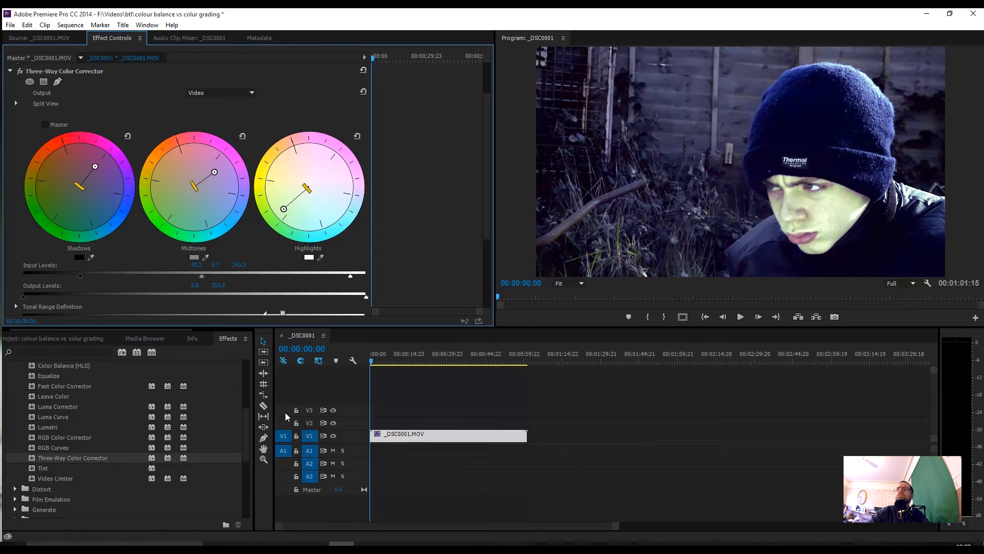
pyautogui.click(127, 136)
pyautogui.click(243, 136)
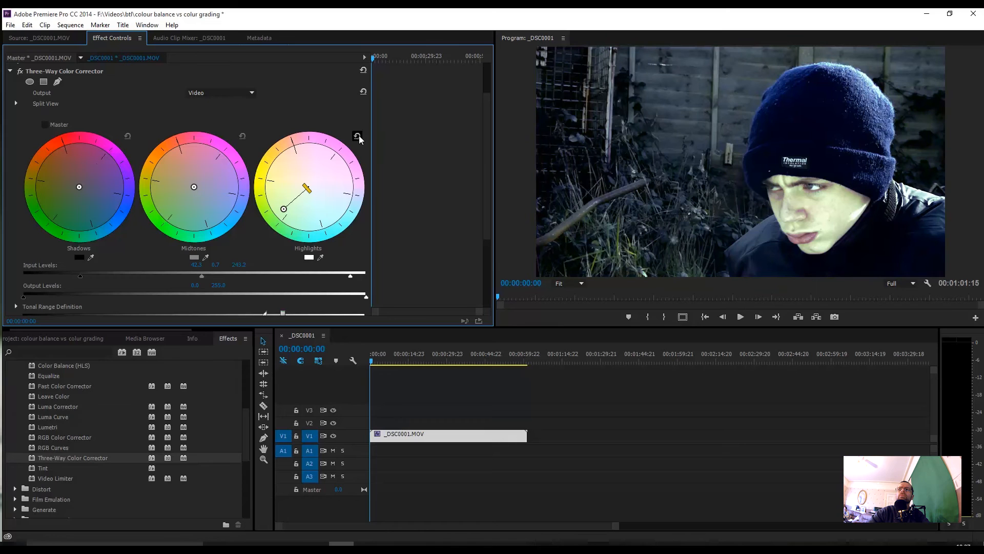
pyautogui.click(357, 137)
# Step: Try shifting all three colour wheels together toward magenta with Master enabled, and switch Master off again
pyautogui.click(48, 124)
pyautogui.moveTo(78, 186); pyautogui.dragTo(104, 171)
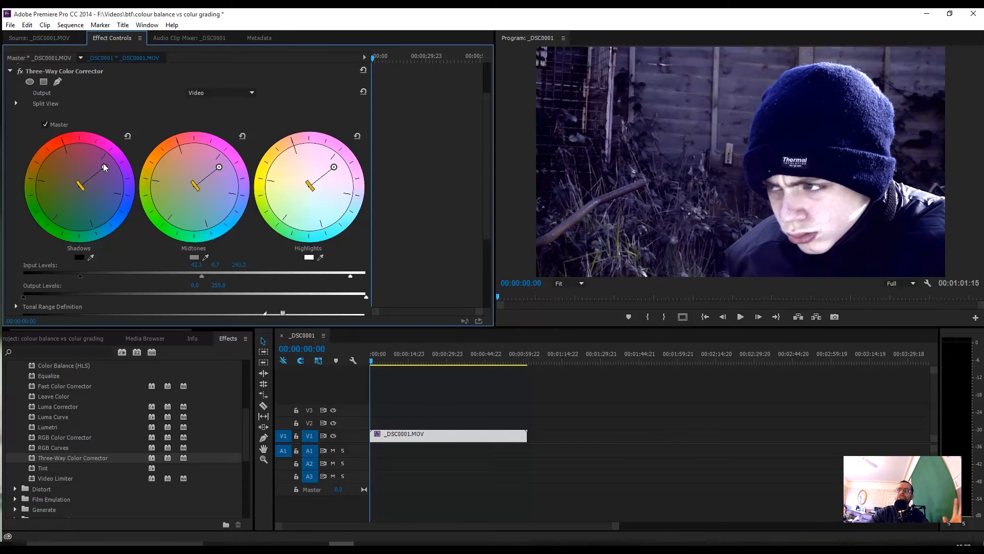
pyautogui.click(46, 125)
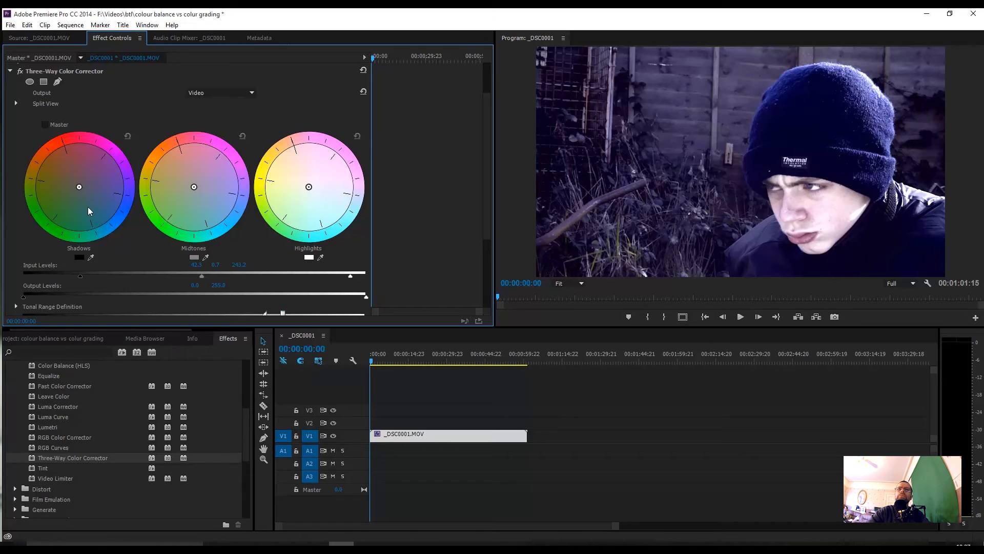
# Step: Shift the shadows toward purple, the midtones toward blue and the highlights toward yellow-green, and save the project
pyautogui.moveTo(80, 189); pyautogui.dragTo(82, 190)
pyautogui.moveTo(193, 186); pyautogui.dragTo(208, 190)
pyautogui.moveTo(309, 187); pyautogui.dragTo(290, 213)
pyautogui.moveTo(209, 193); pyautogui.dragTo(214, 202)
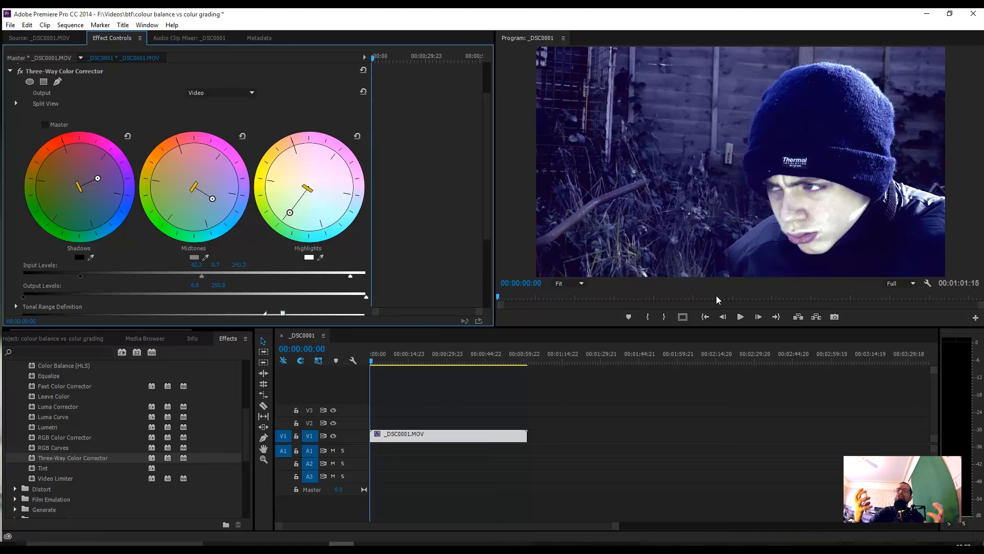
pyautogui.hotkey('ctrl', 's')
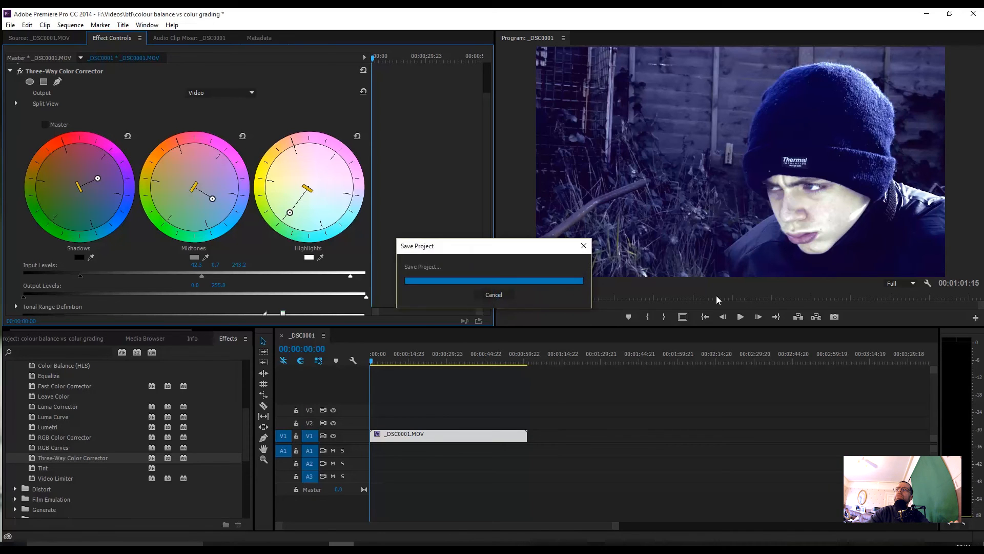
# Step: Play the graded sequence from the start and stop playback at about 18 seconds
pyautogui.click(741, 318)
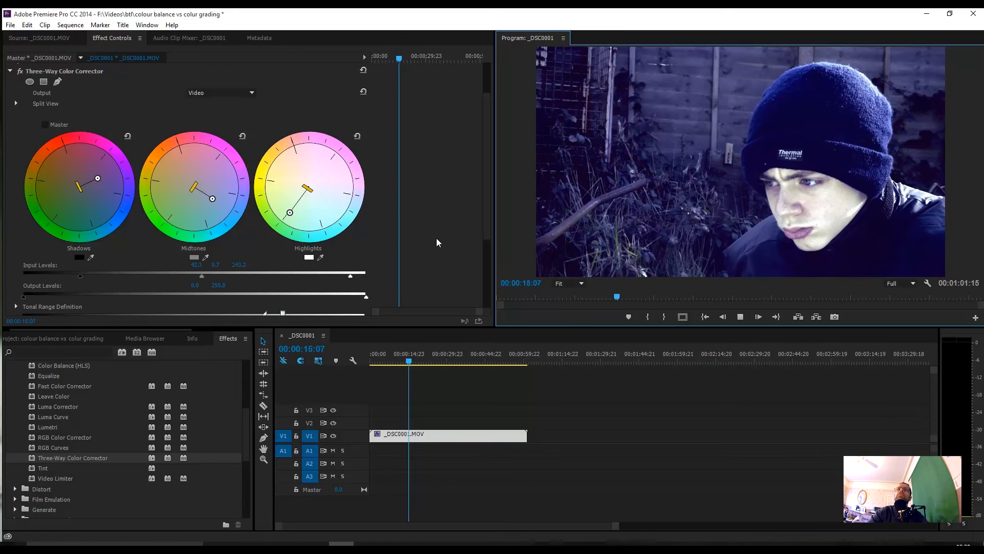
pyautogui.scroll(2, 435, 238)
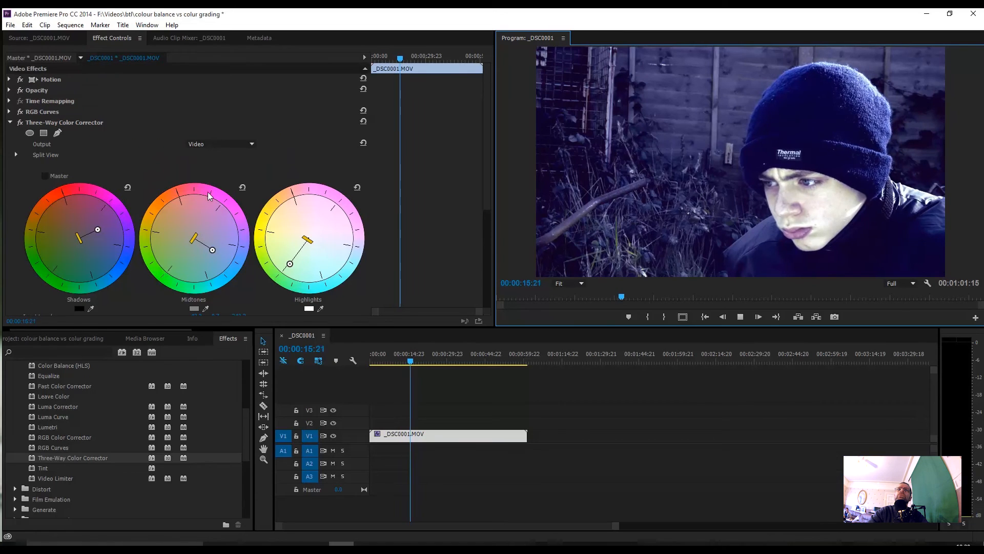
pyautogui.click(740, 316)
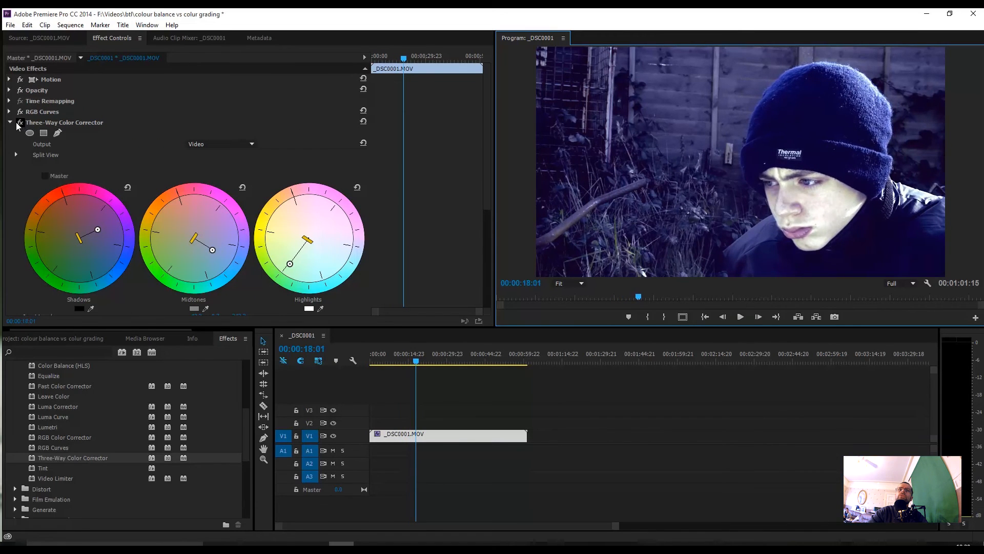
# Step: Toggle the Three-Way Color Corrector and RGB Curves effects to compare the graded, balanced and original looks, leaving both on
pyautogui.click(19, 123)
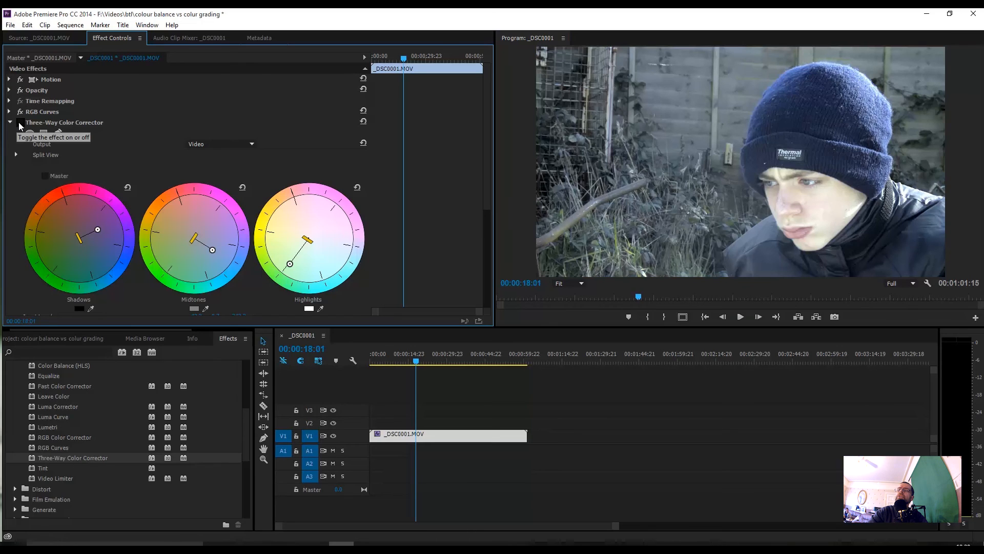
pyautogui.click(21, 122)
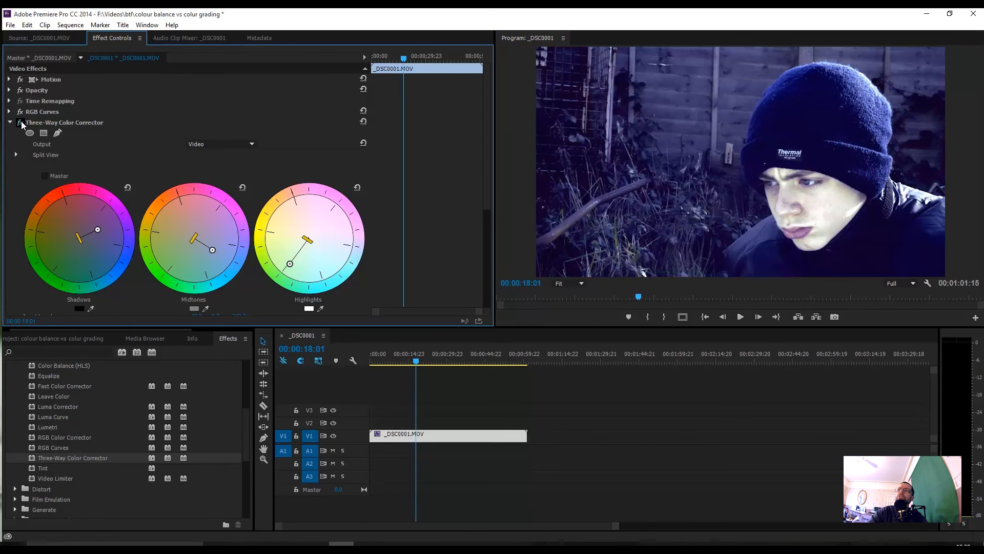
pyautogui.click(20, 122)
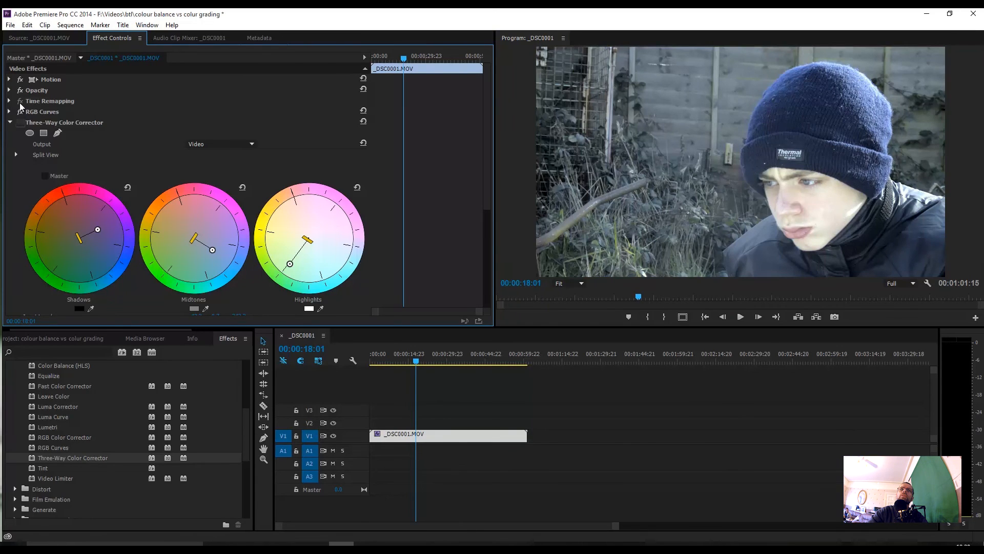
pyautogui.click(20, 111)
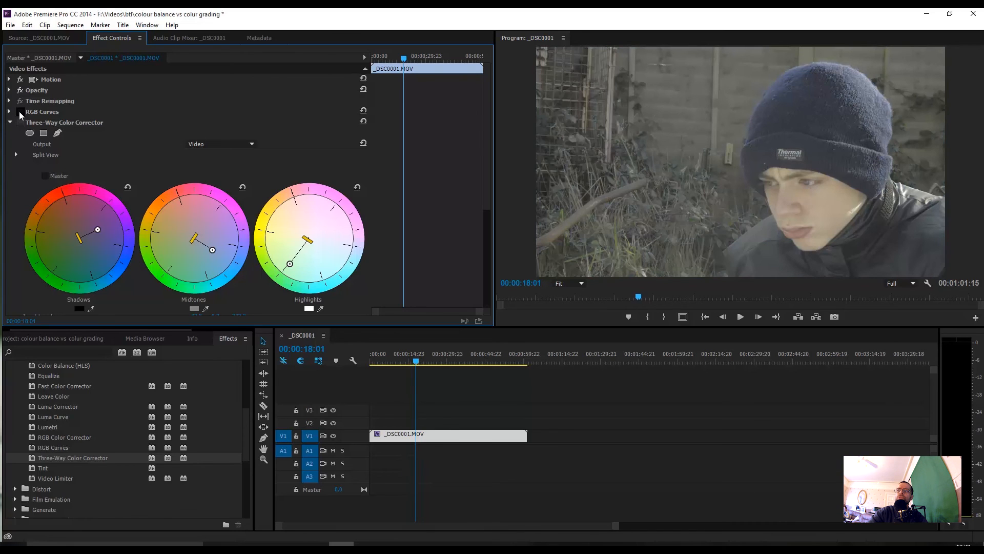
pyautogui.click(20, 112)
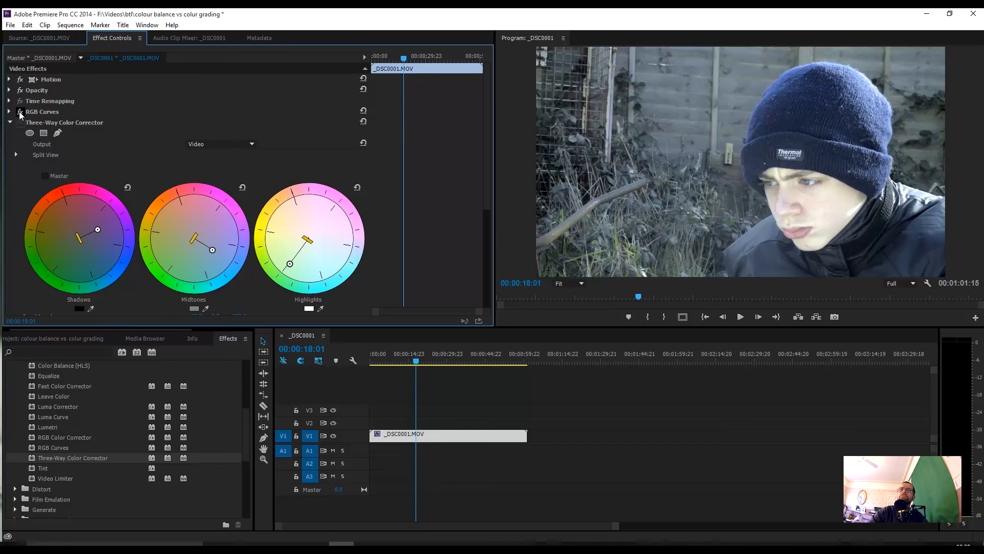
pyautogui.click(21, 123)
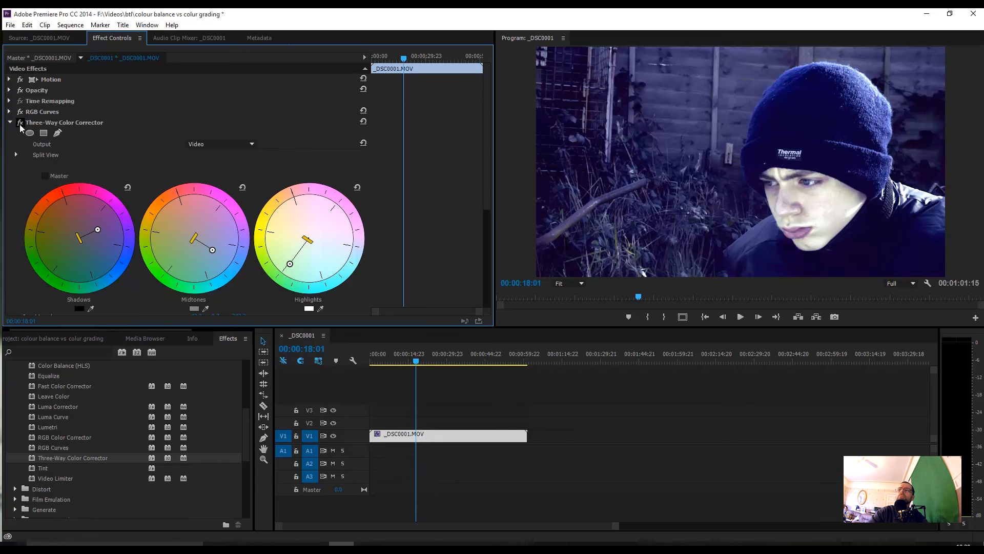